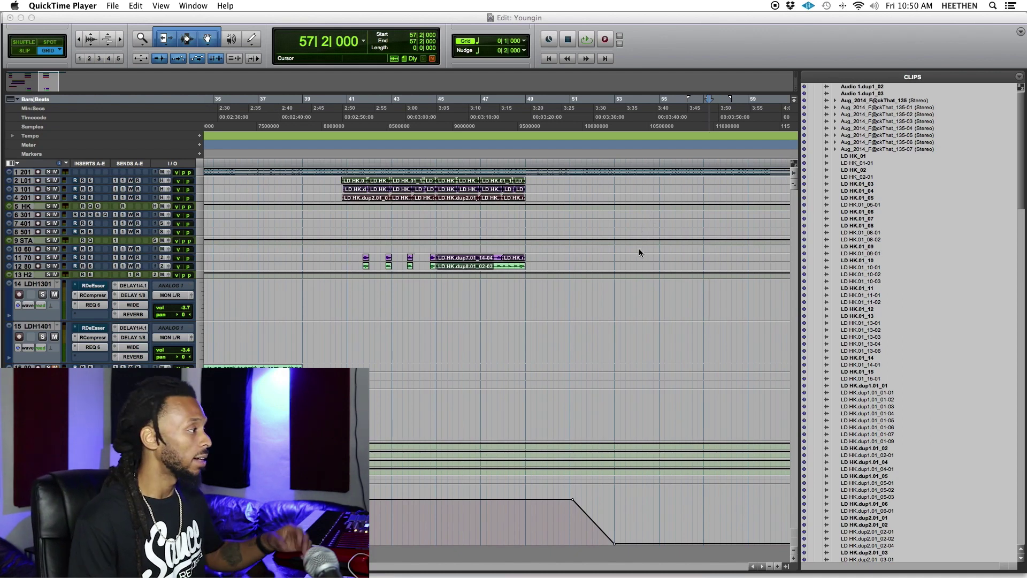
Open a Finder window and go into the Westbank folder under Documents.
mouse_move(519, 556)
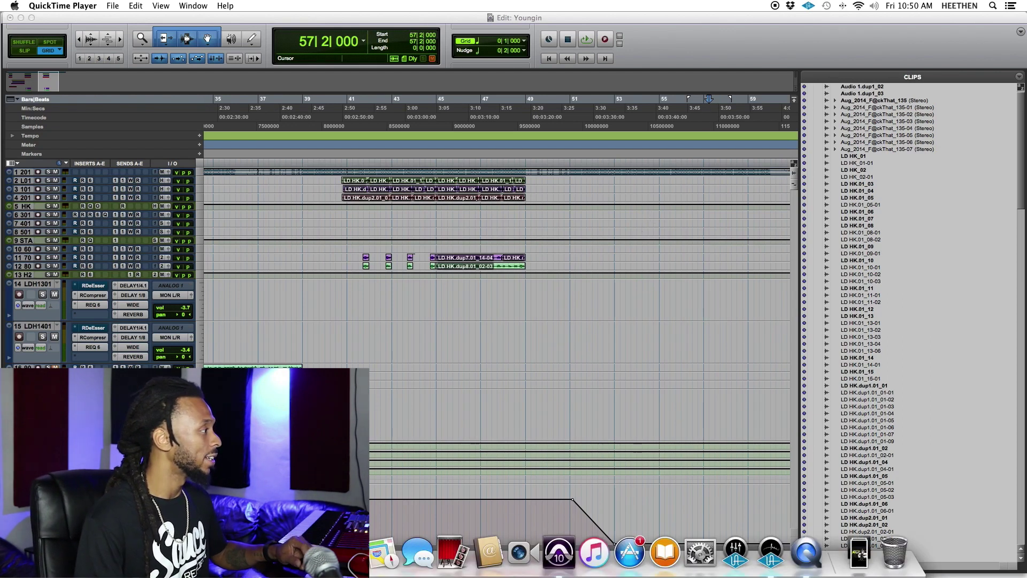
click(349, 554)
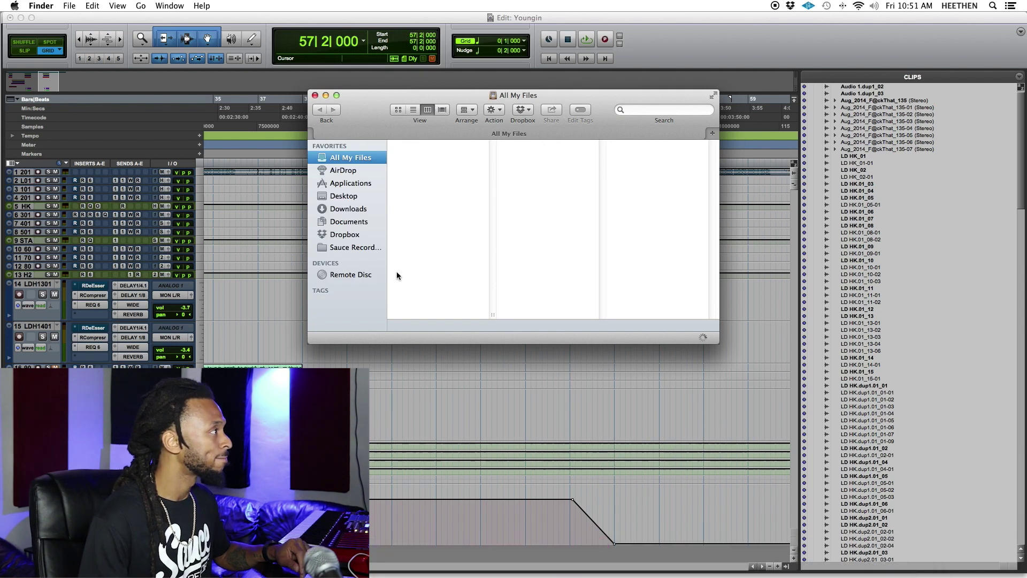
click(355, 221)
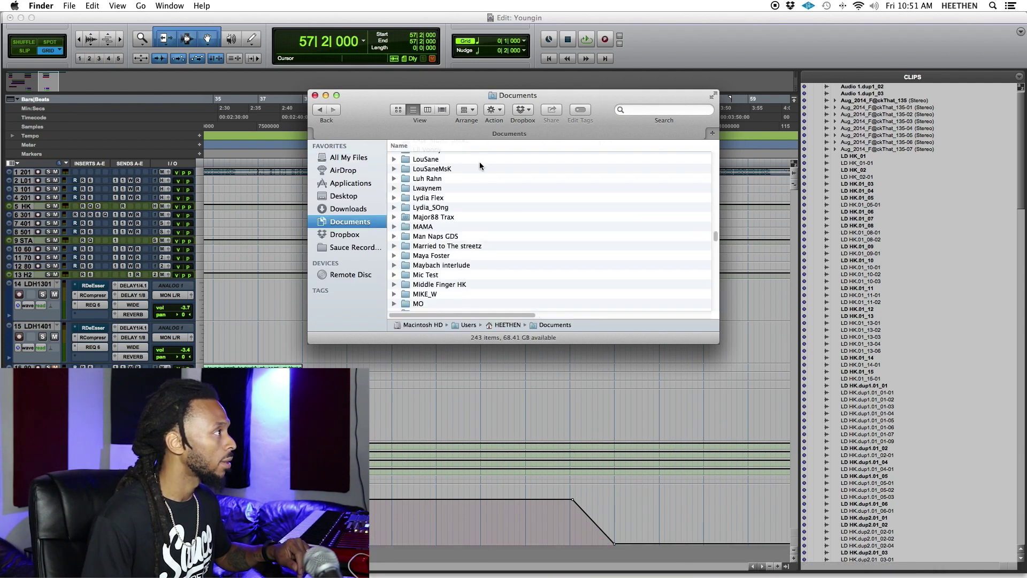
scroll(480, 166, down, 20)
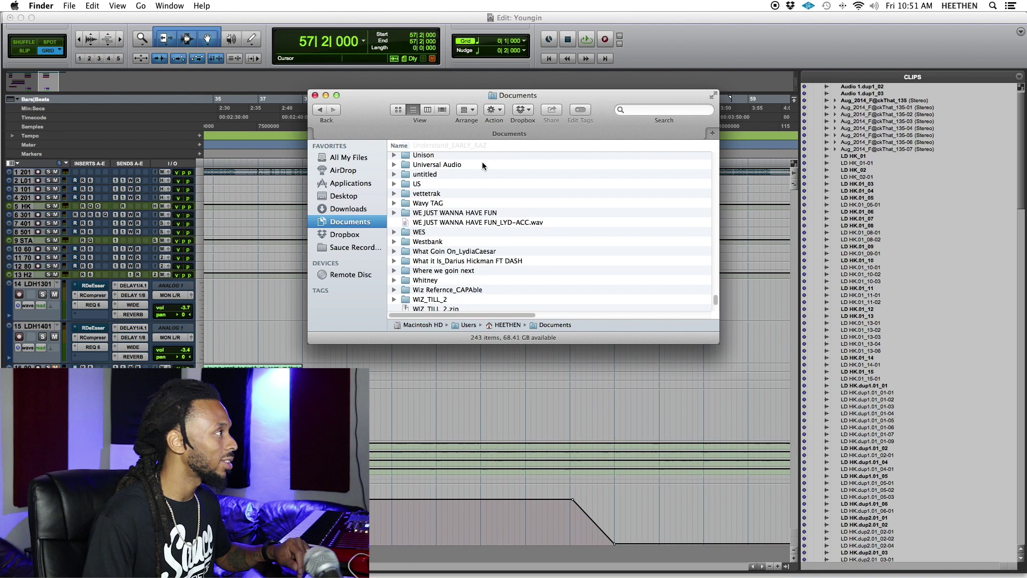
scroll(483, 166, down, 3)
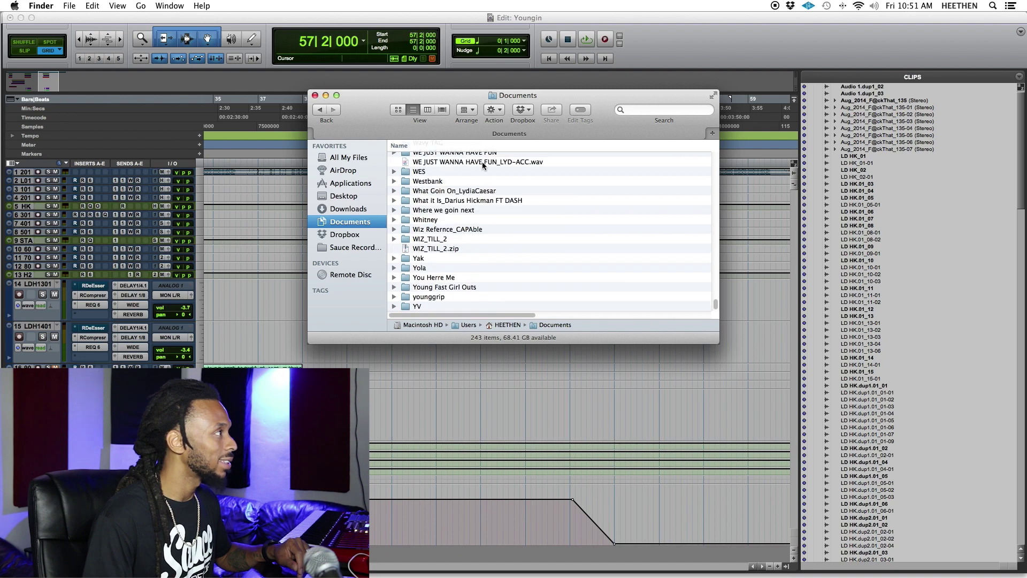
double_click(433, 182)
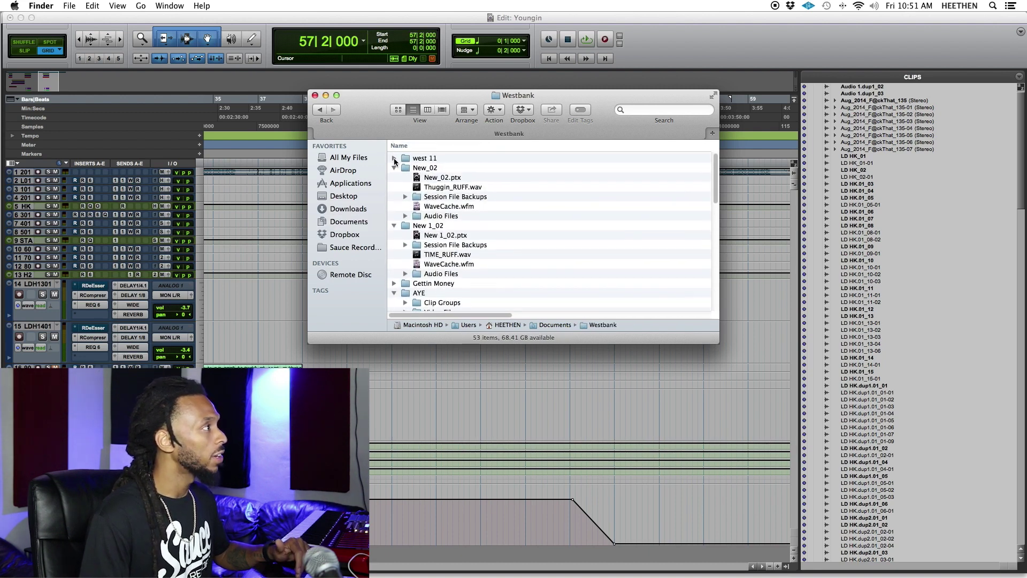
Open the west 11 session folder and sort its files by date modified, newest first.
click(395, 168)
double_click(428, 158)
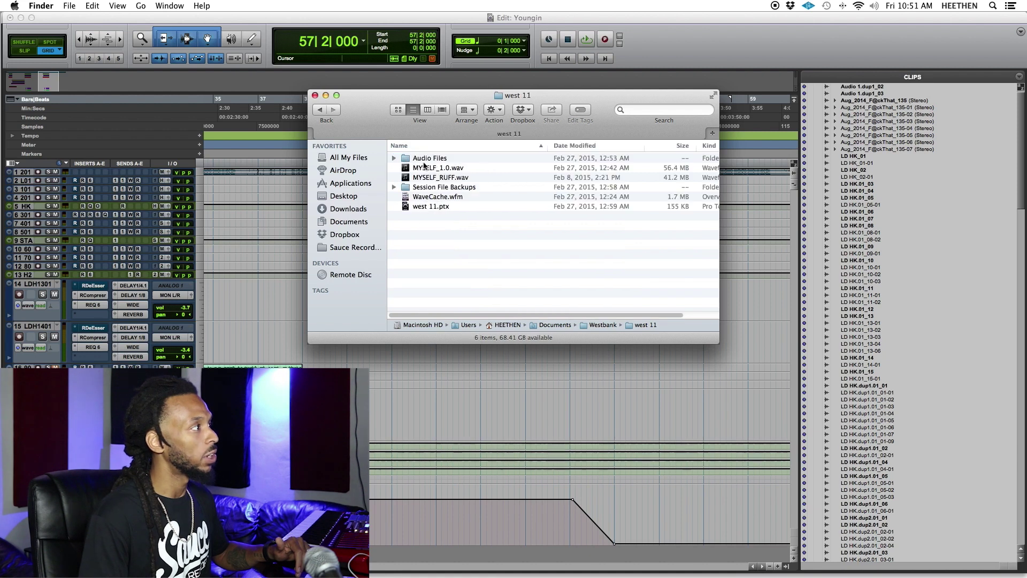
click(596, 146)
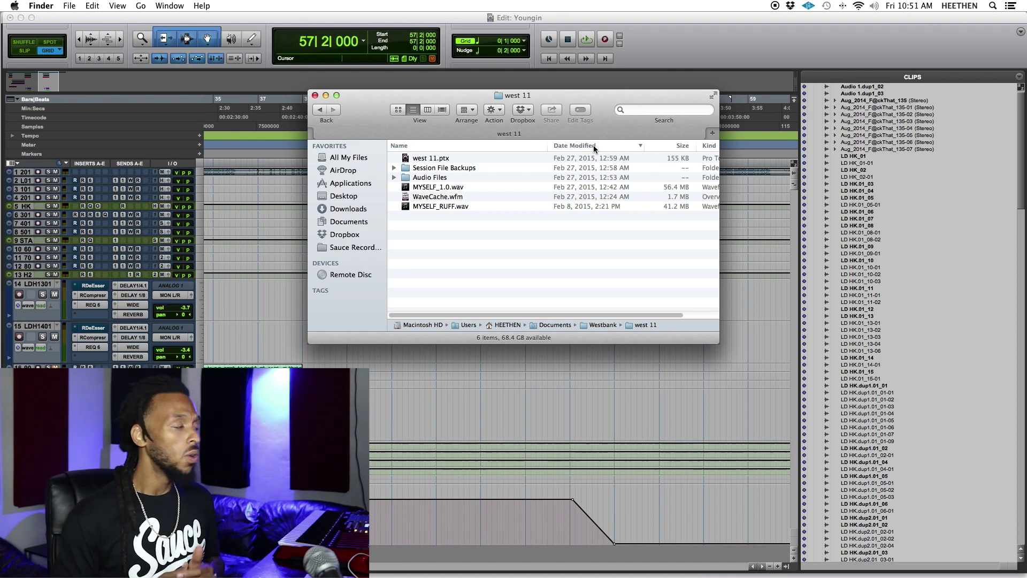
Back in Westbank, collapse New 1_02 and expand west 11 to list its contents.
click(320, 111)
click(394, 177)
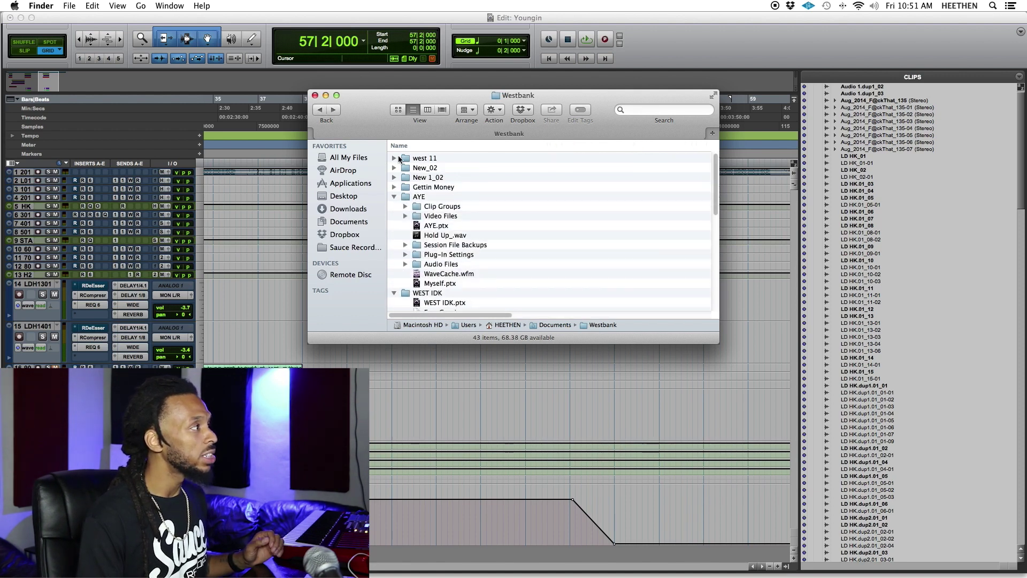
click(408, 158)
click(394, 158)
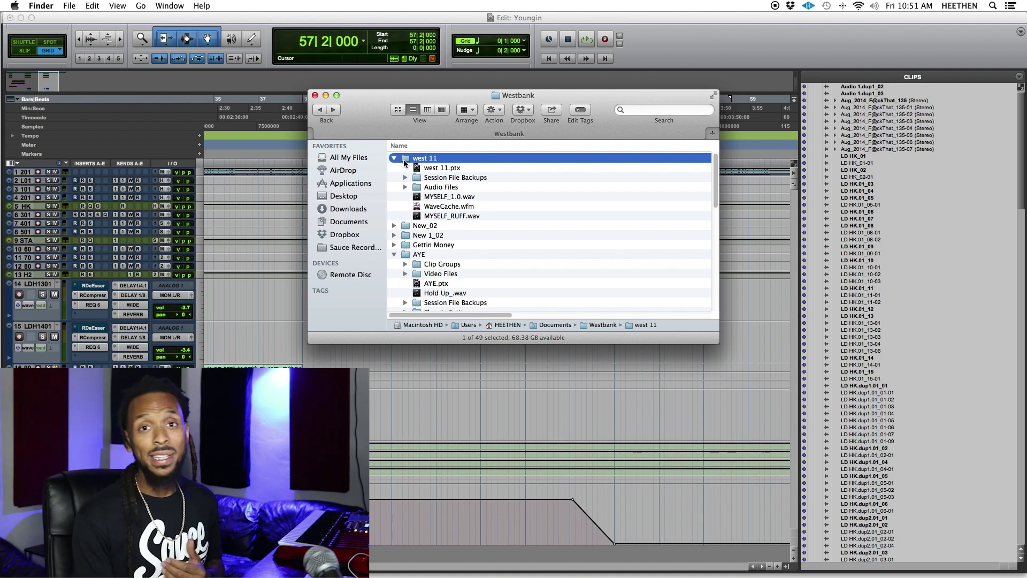
Open the west 11 session folder, then bring the Pro Tools Youngin session back to the front.
double_click(404, 160)
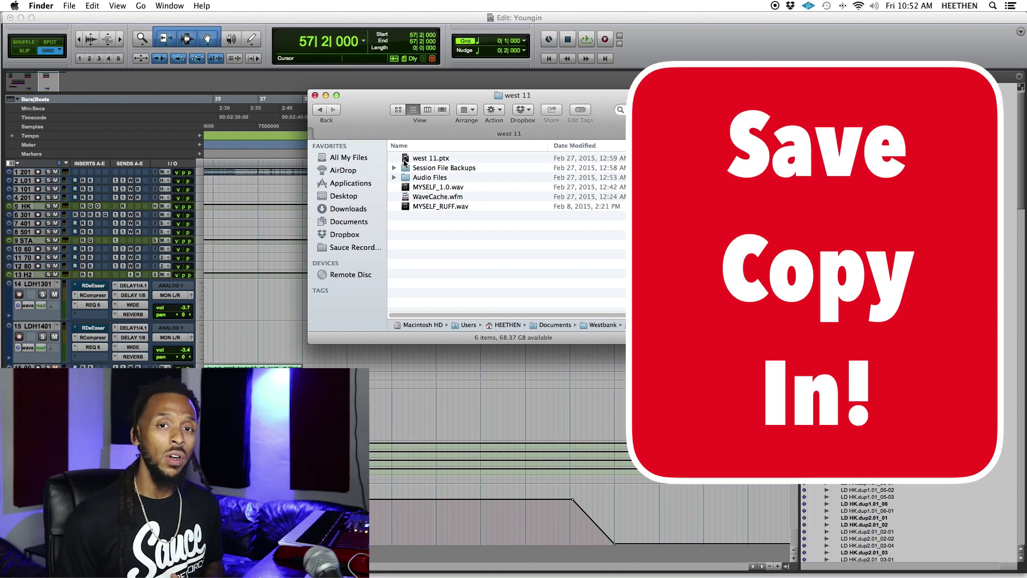
click(789, 99)
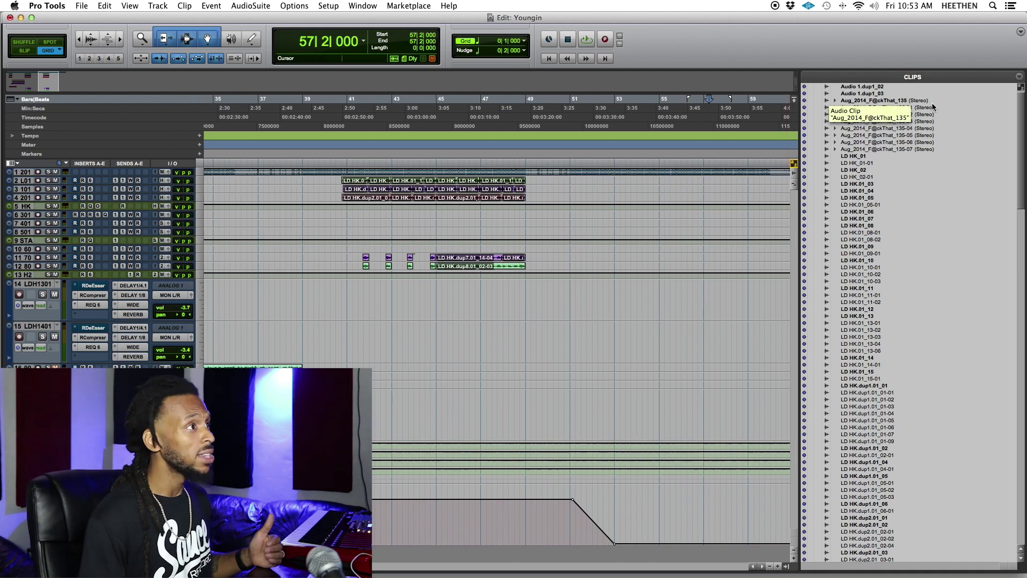
Select every unused clip through the Clip List menu's Select > Unused.
click(1020, 78)
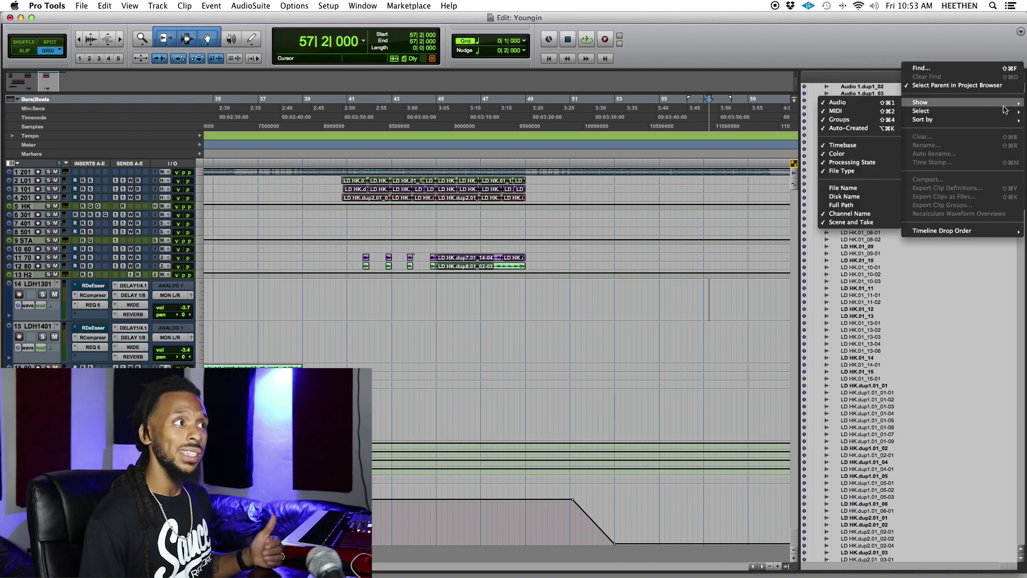
mouse_move(920, 111)
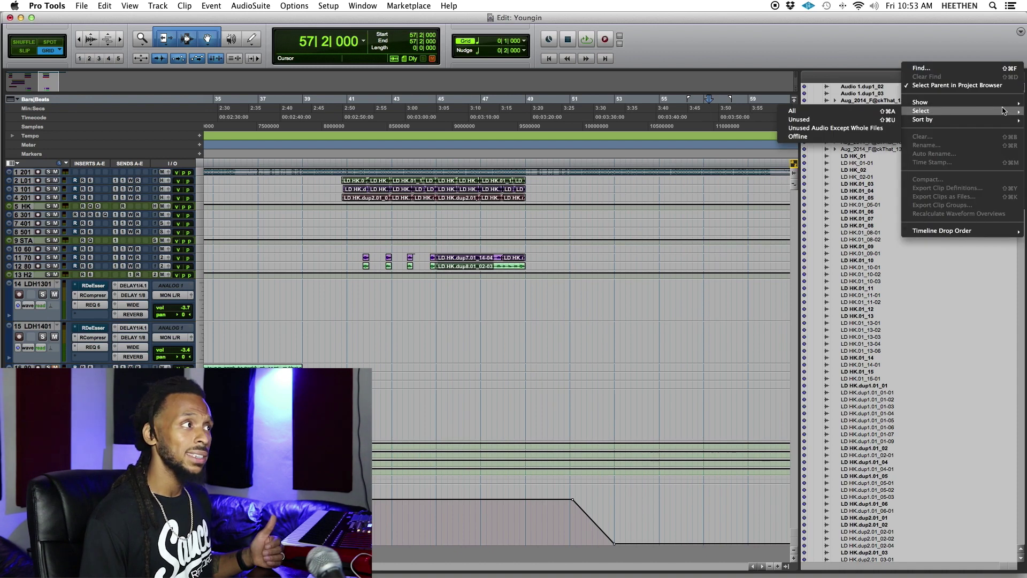
click(878, 120)
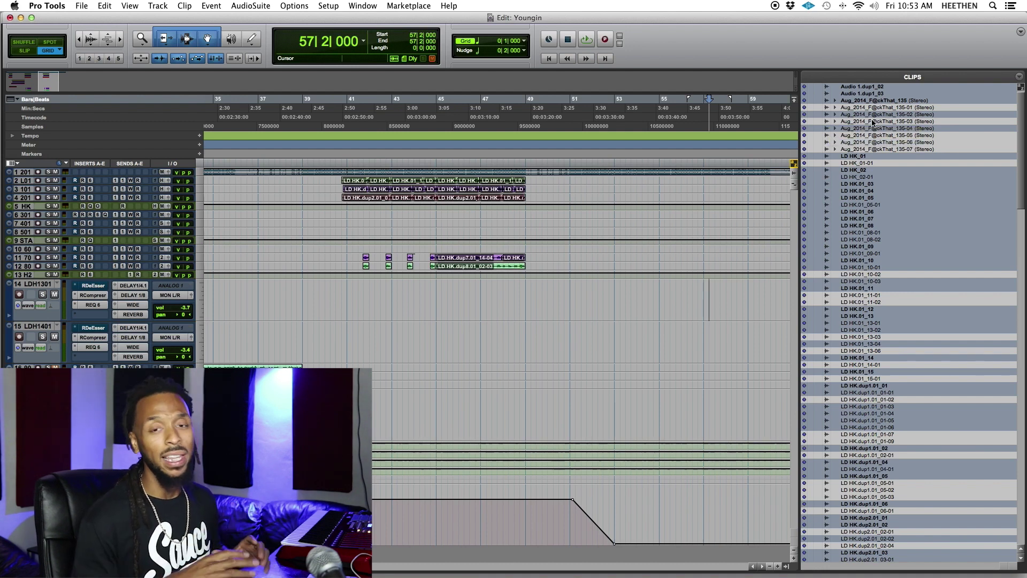
click(1020, 81)
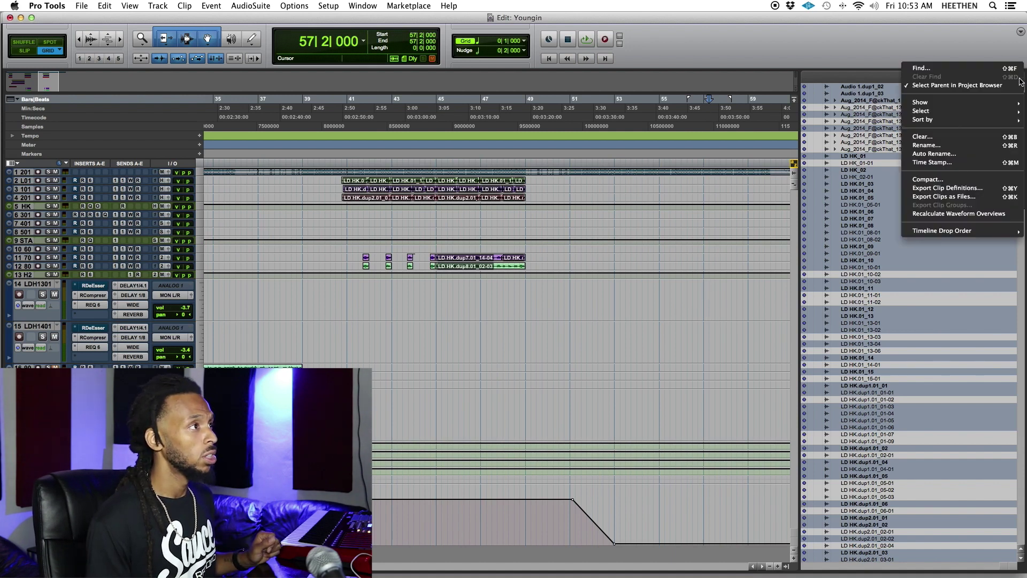
Choose Clear... for the selected unused clips to bring up the remove/delete prompt.
click(969, 137)
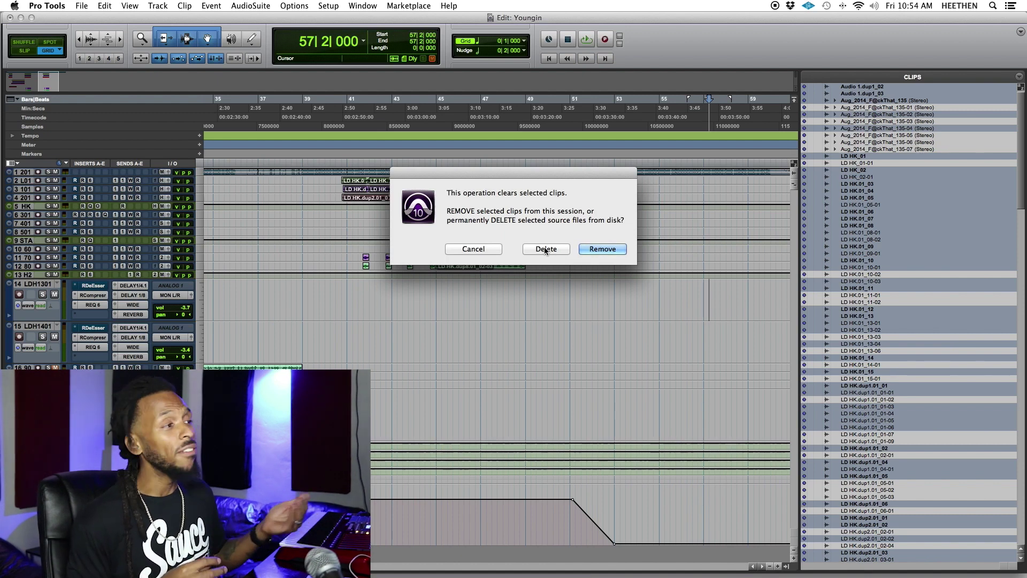
scroll(848, 257, down, 15)
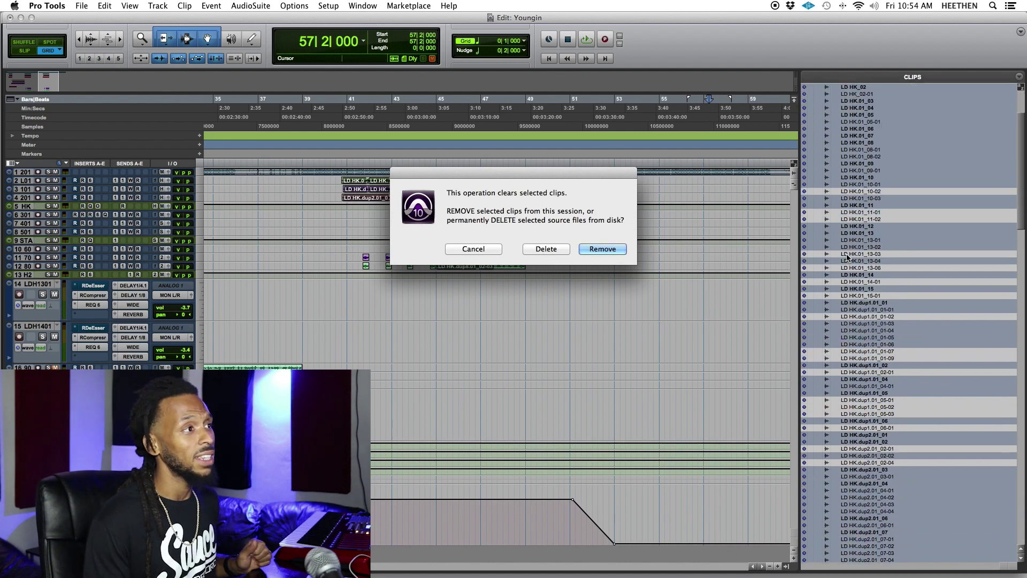
scroll(848, 257, down, 20)
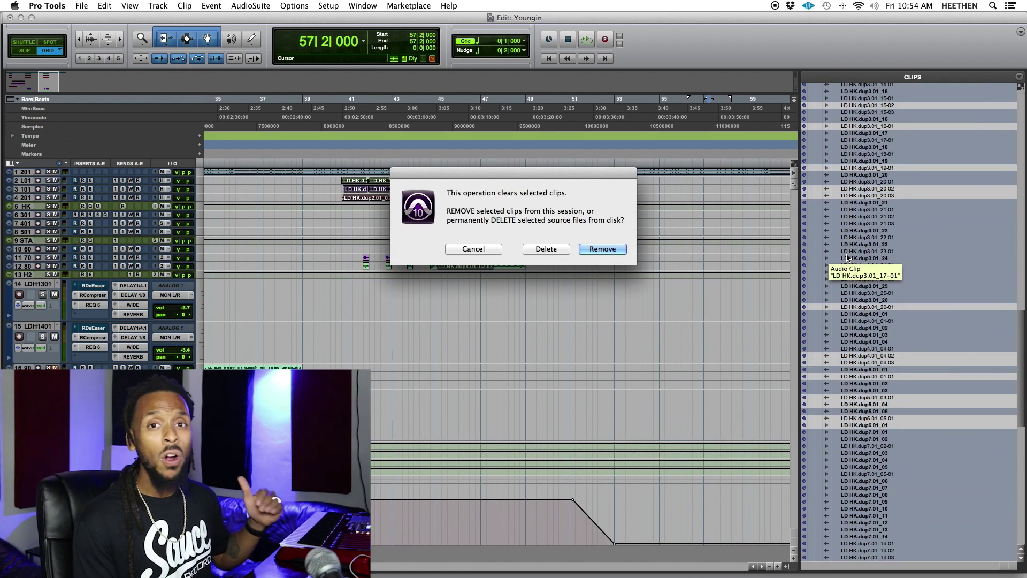
scroll(846, 257, down, 10)
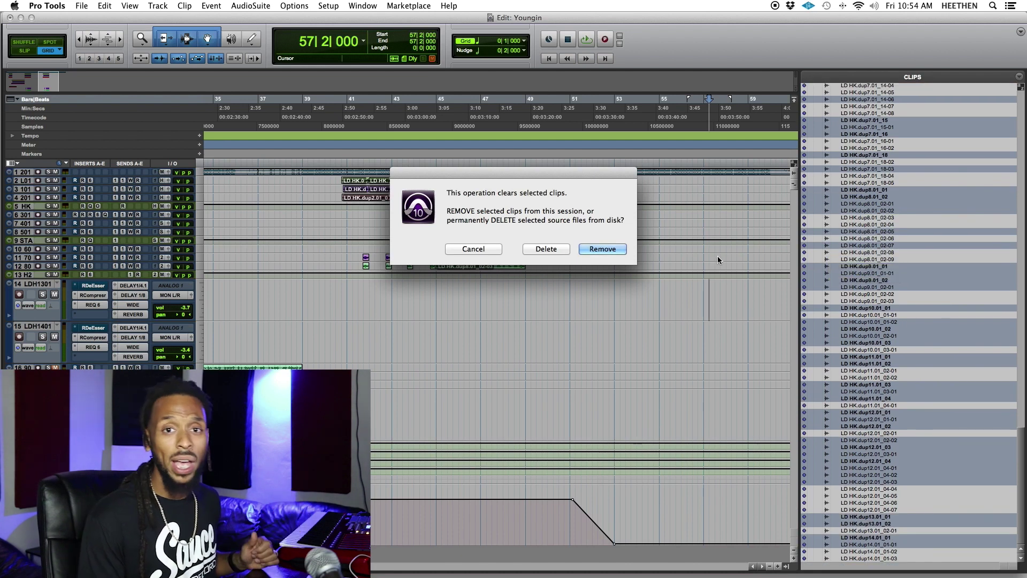
scroll(913, 265, up, 10)
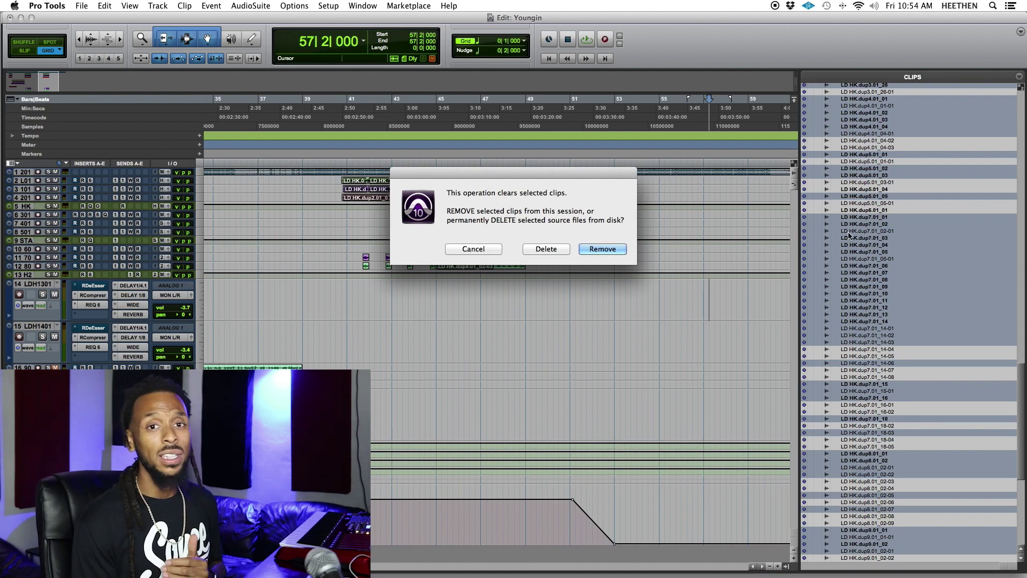
scroll(847, 234, up, 5)
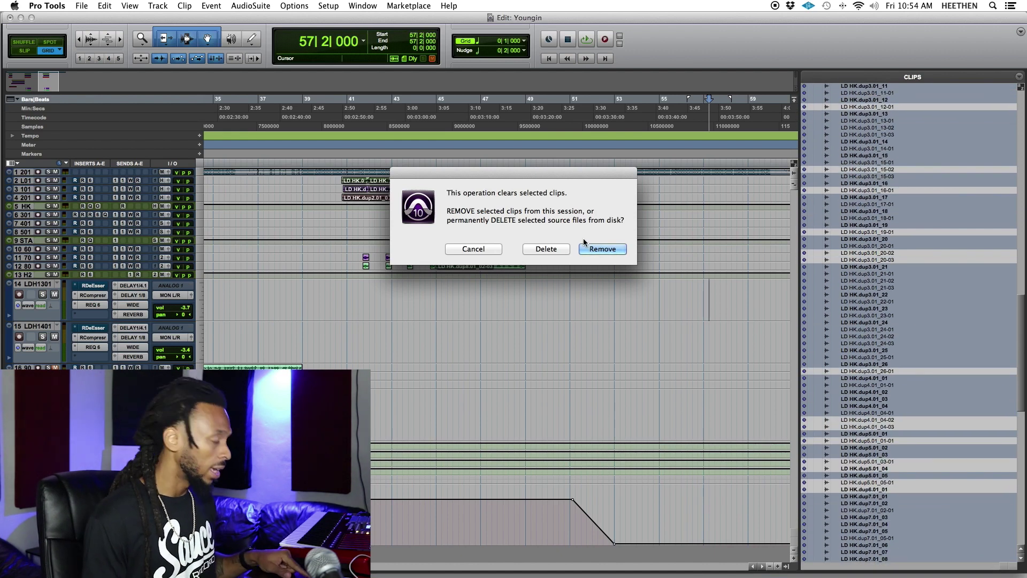
Delete the unused clips along with their source audio files from disk.
click(547, 249)
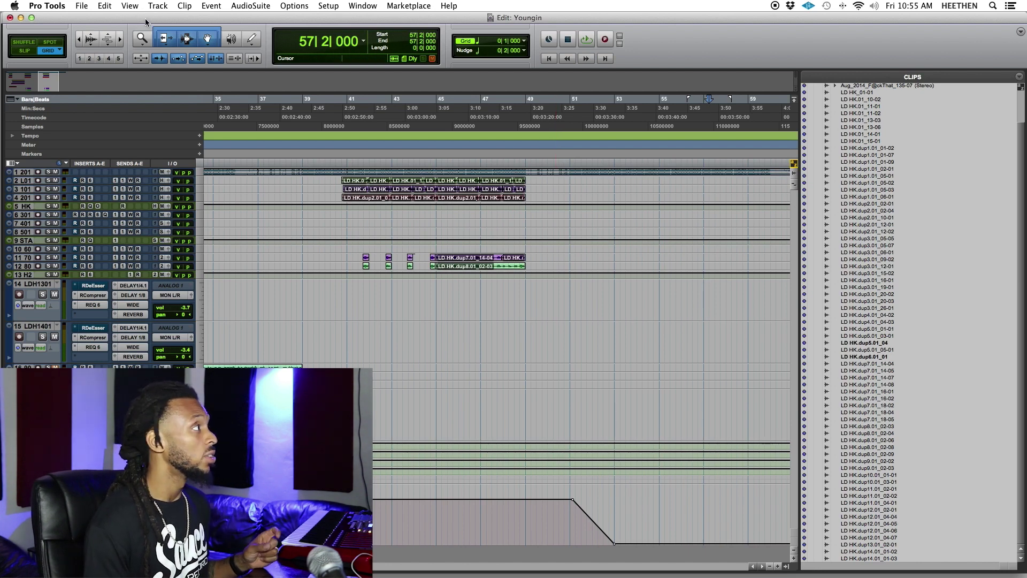
Start Save Copy In with Audio Files included and the Latest session format kept.
click(84, 6)
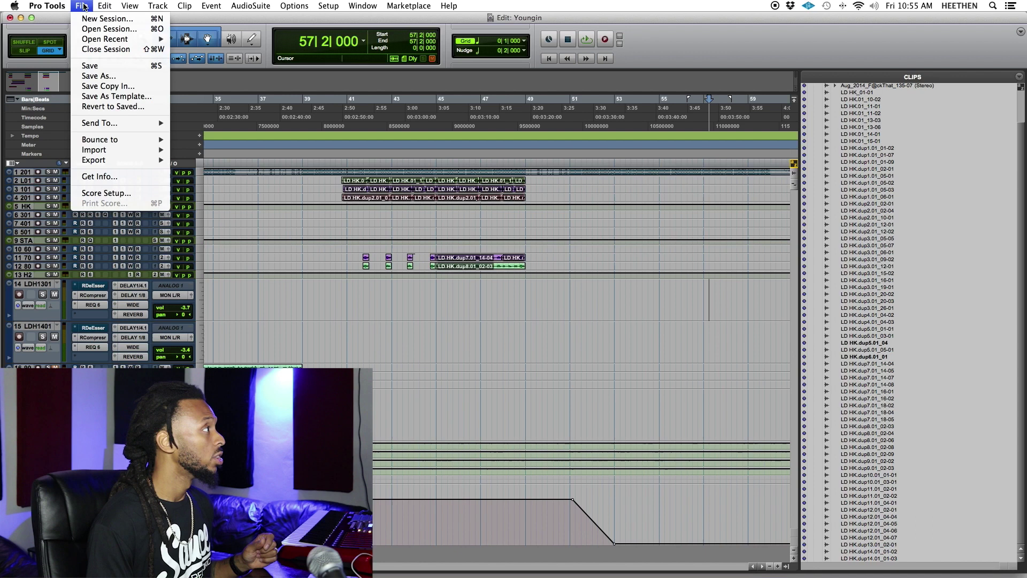
click(102, 86)
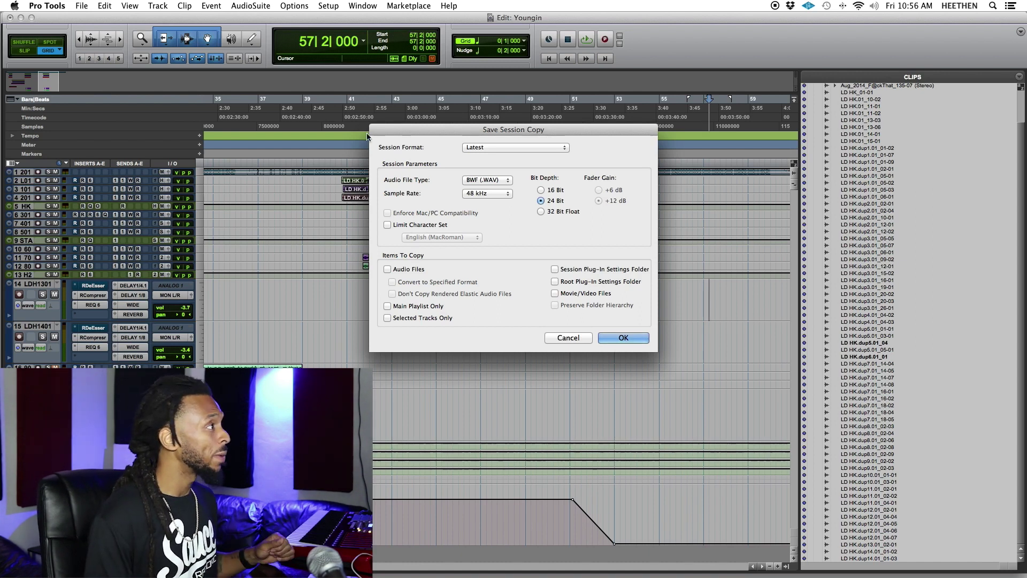
drag(371, 134, 366, 131)
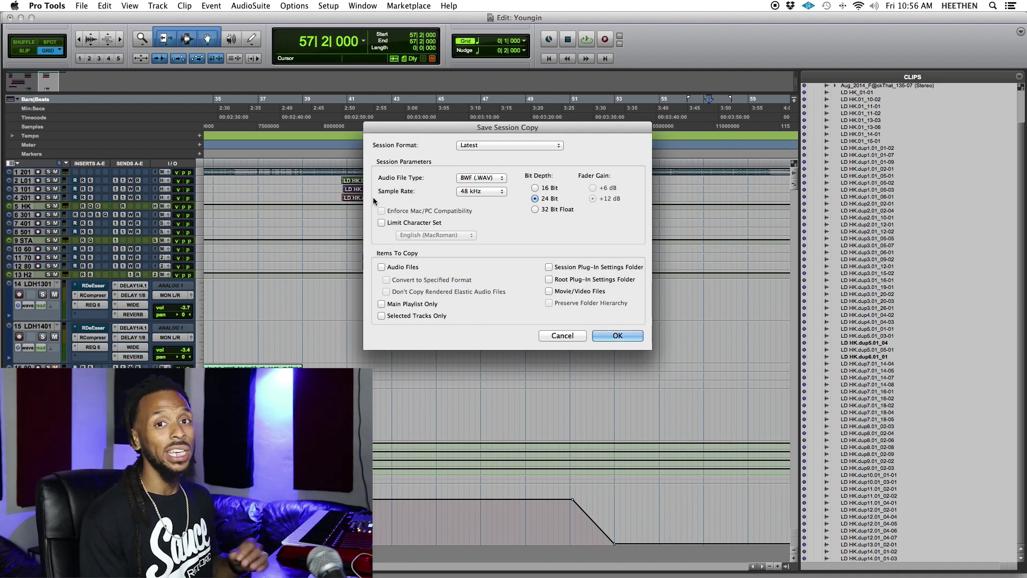
click(390, 268)
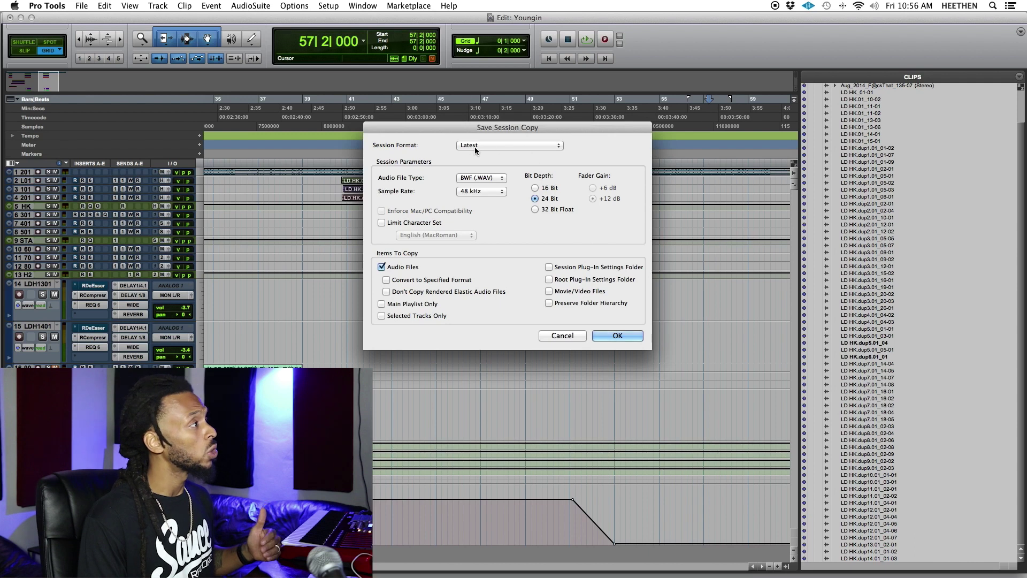
click(496, 145)
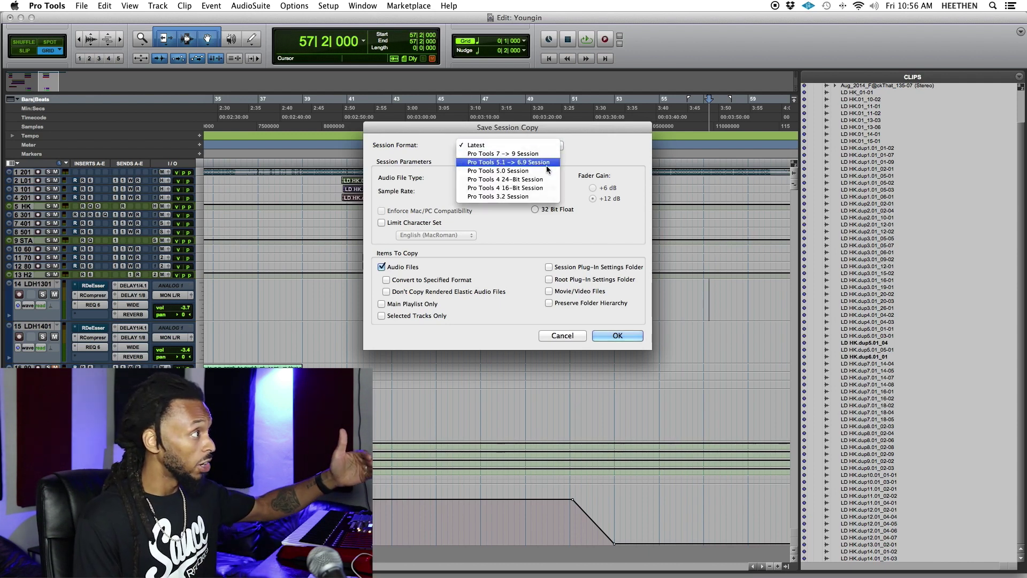
click(476, 145)
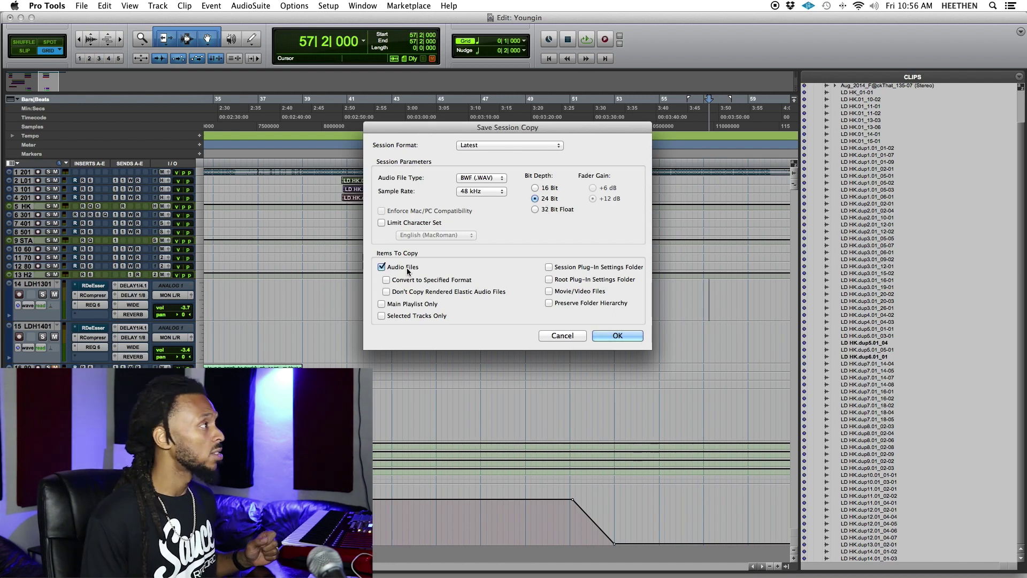
drag(458, 127, 450, 125)
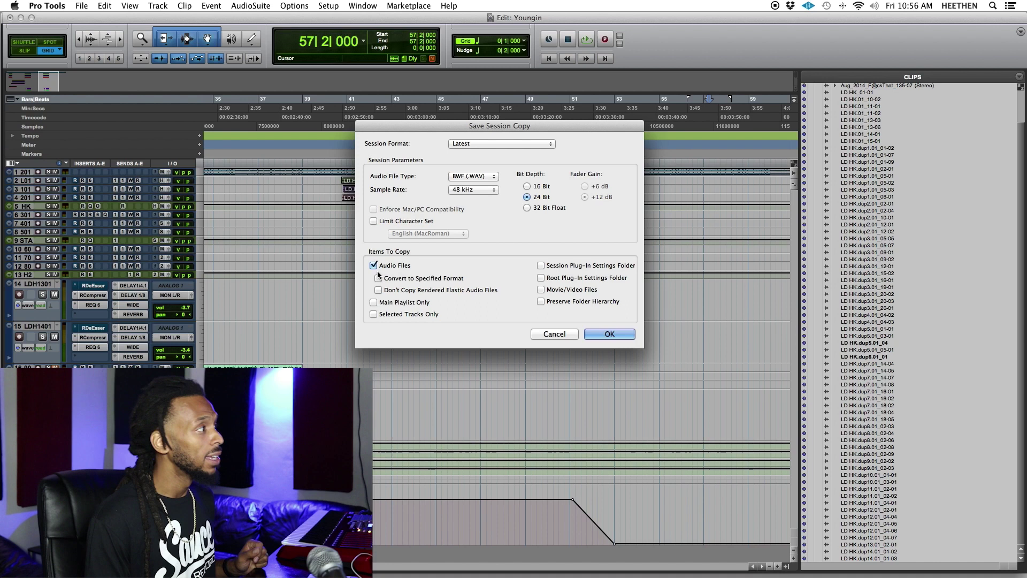
Save the copy to the Desktop, renaming 'Copy of Youngin' to Youngin_SEND.
click(609, 335)
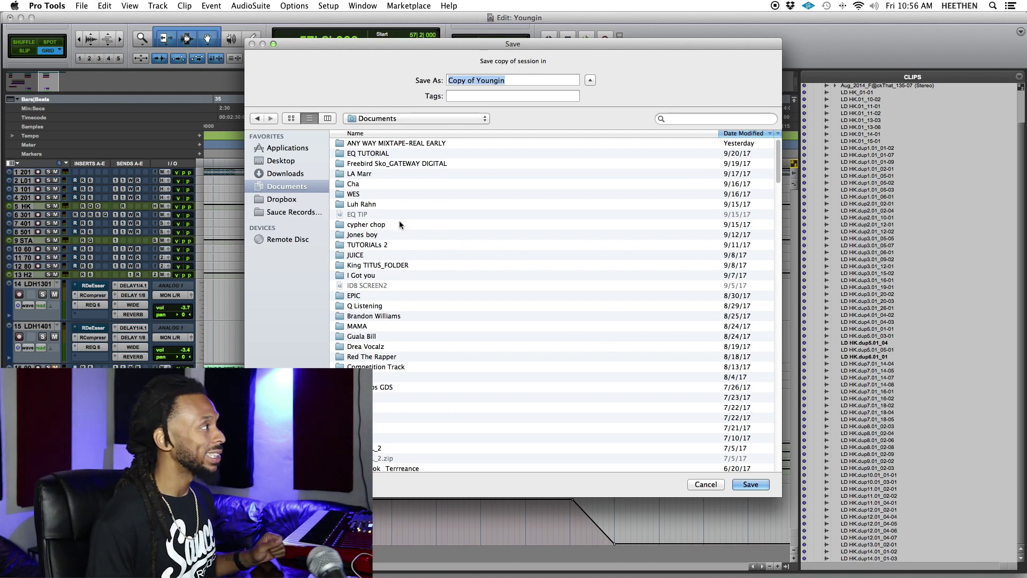
click(289, 163)
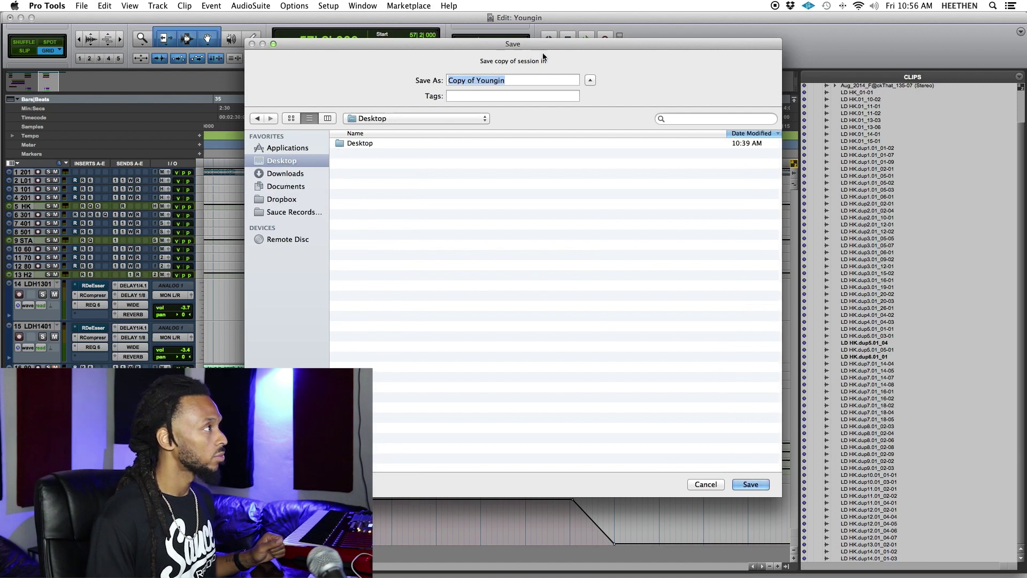
click(478, 82)
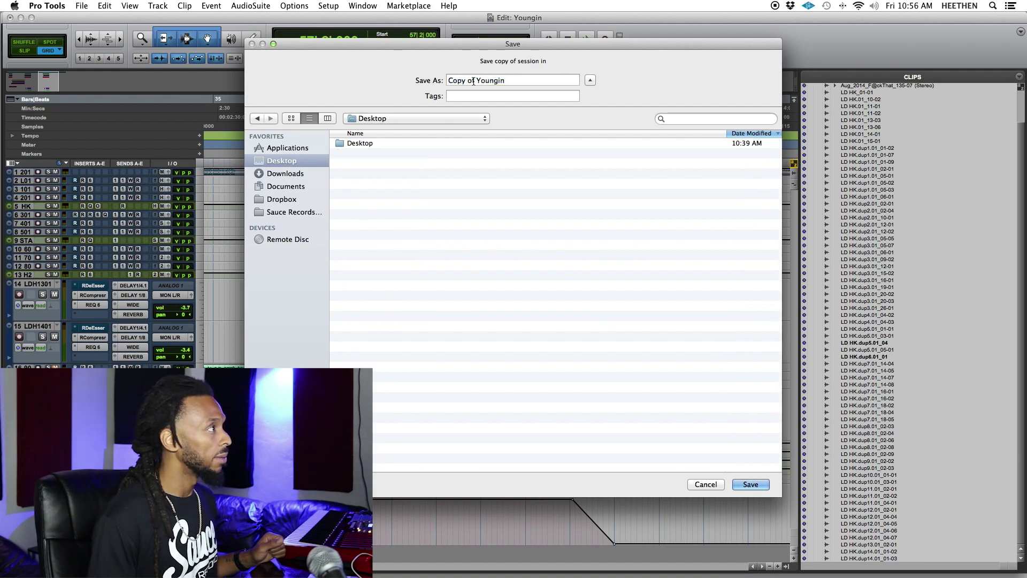
drag(474, 81, 434, 81)
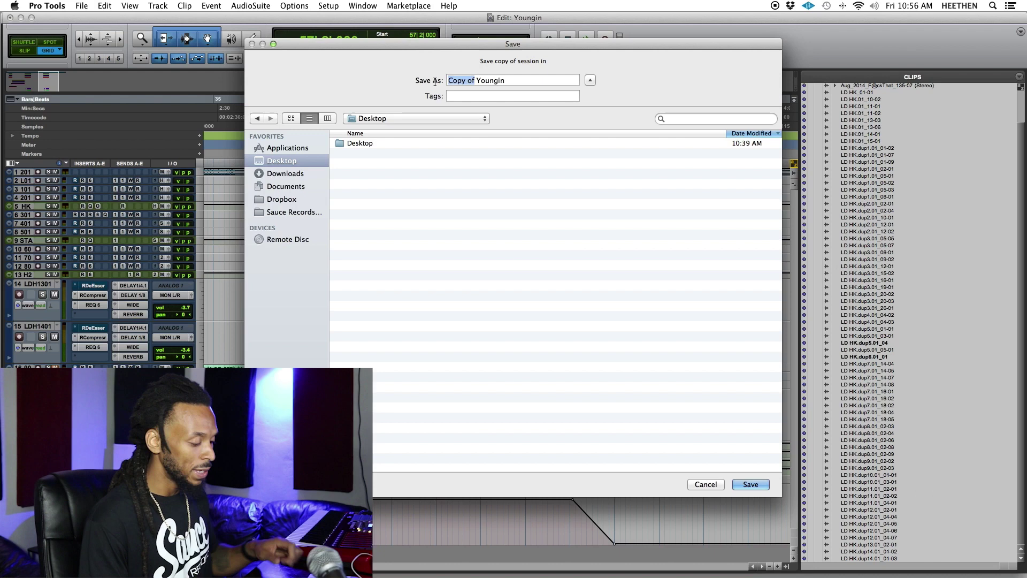
key(BackSpace)
click(502, 82)
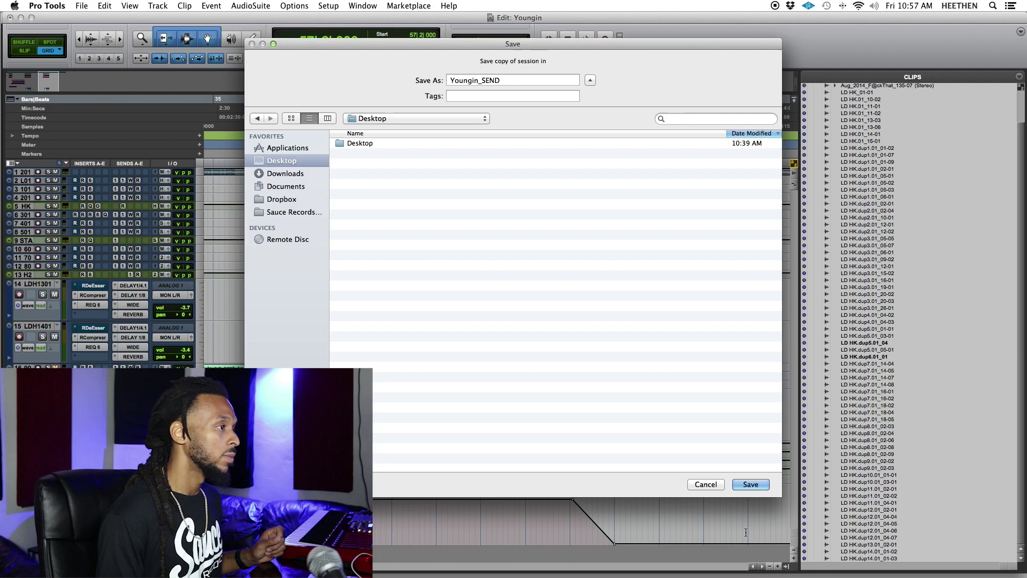
click(752, 484)
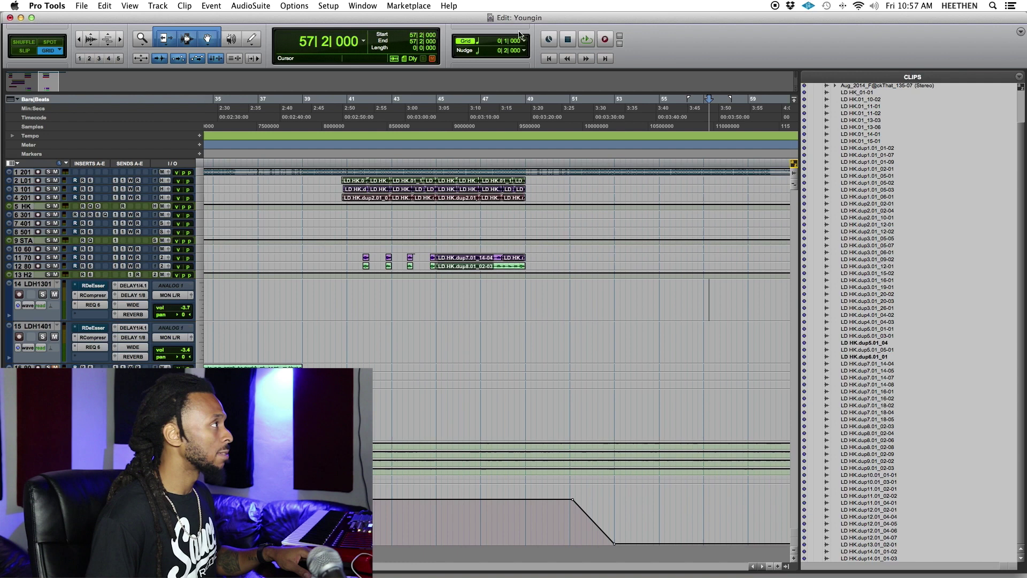
Shrink and minimize the Edit window, then minimize the Mix window.
click(32, 18)
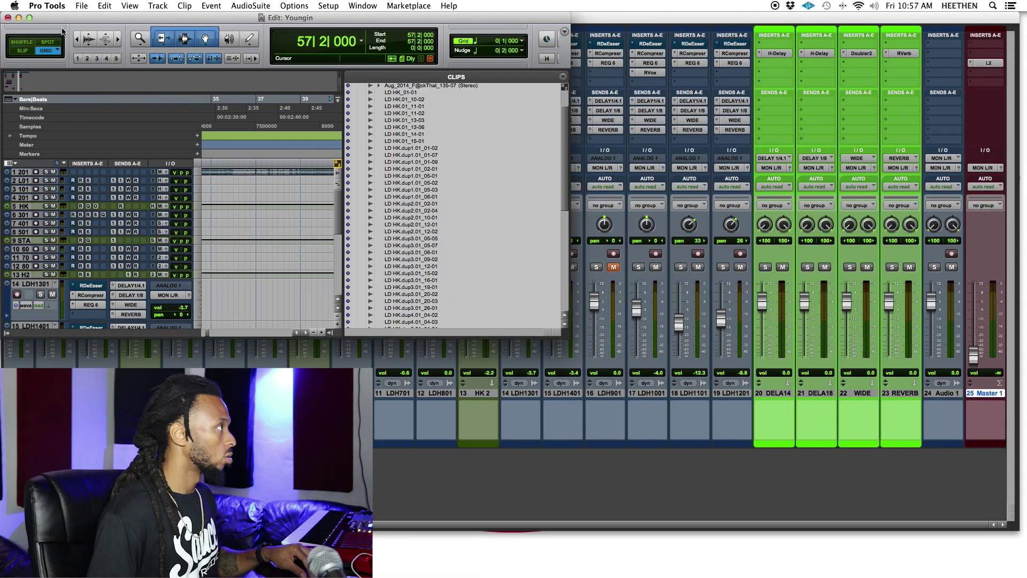
shift+click(18, 18)
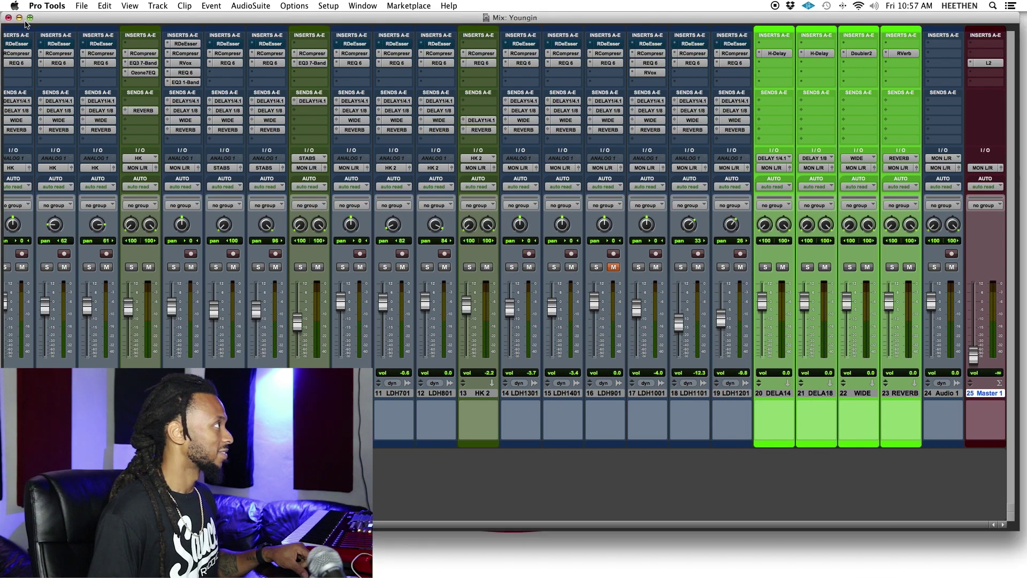
shift+click(19, 19)
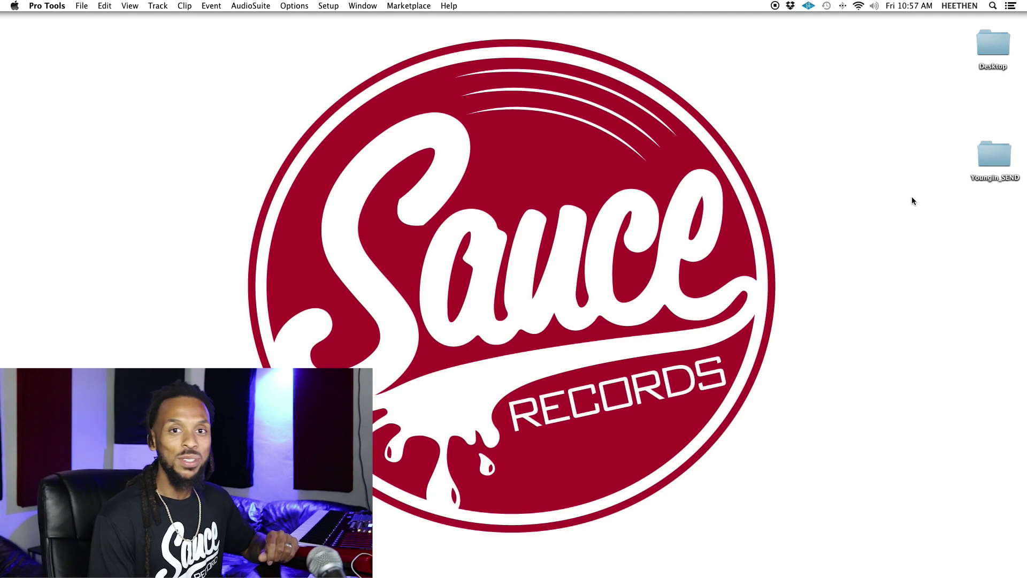
Move the Youngin_SEND folder left, check its Youngin_SEND.ptx and Audio Files, then close it.
drag(996, 156, 871, 161)
click(898, 155)
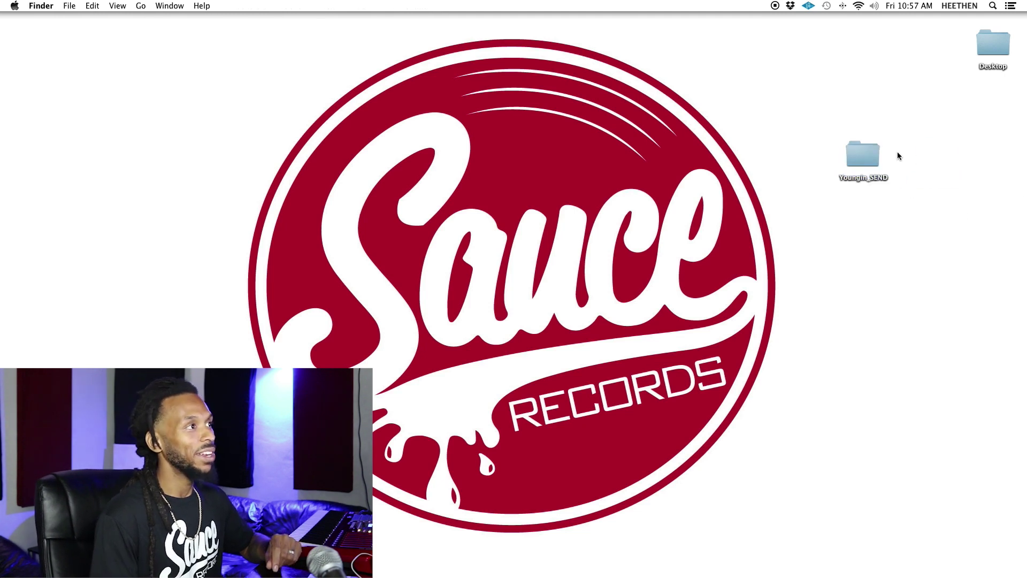
double_click(867, 161)
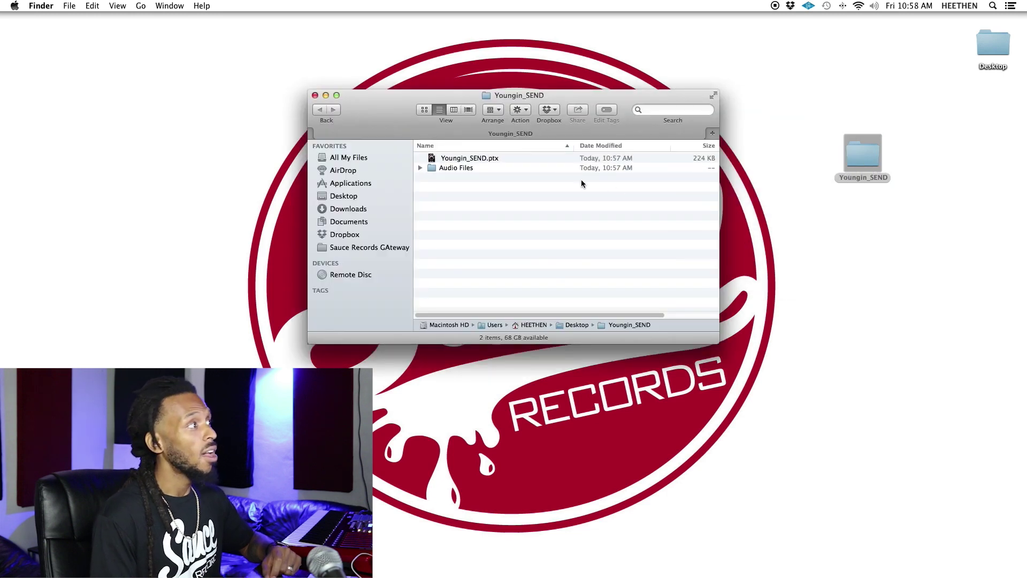
click(540, 157)
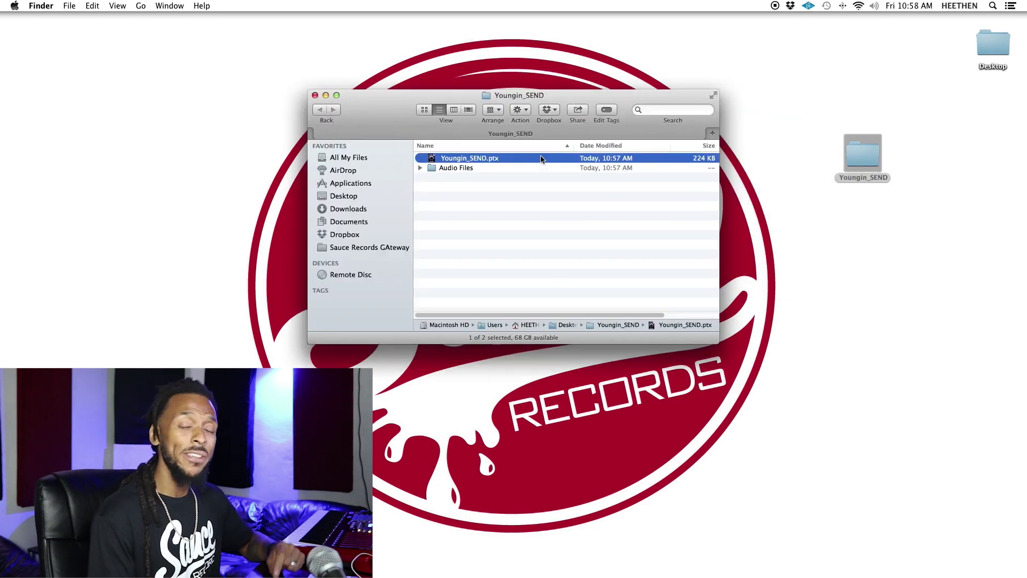
click(443, 169)
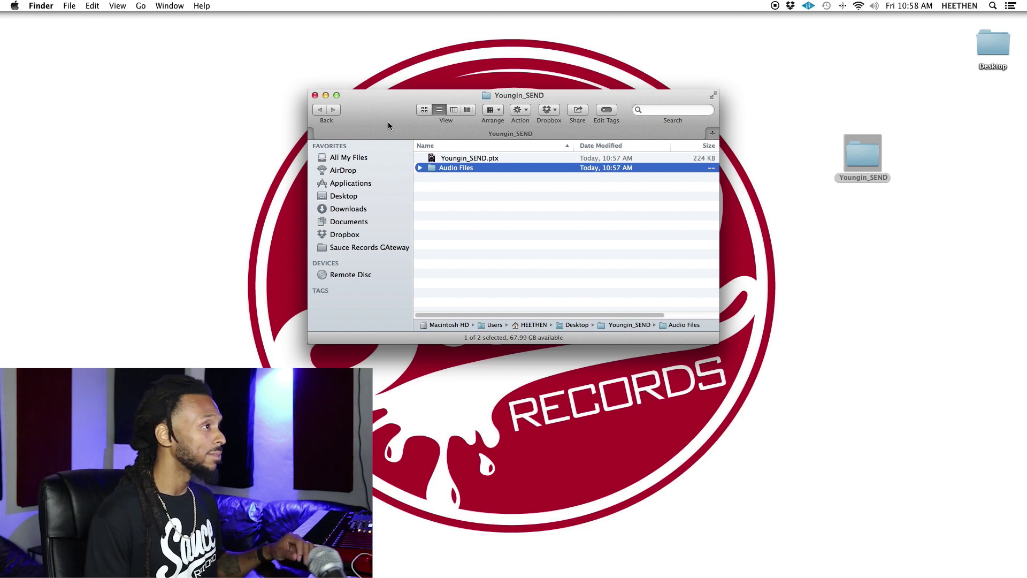
click(315, 95)
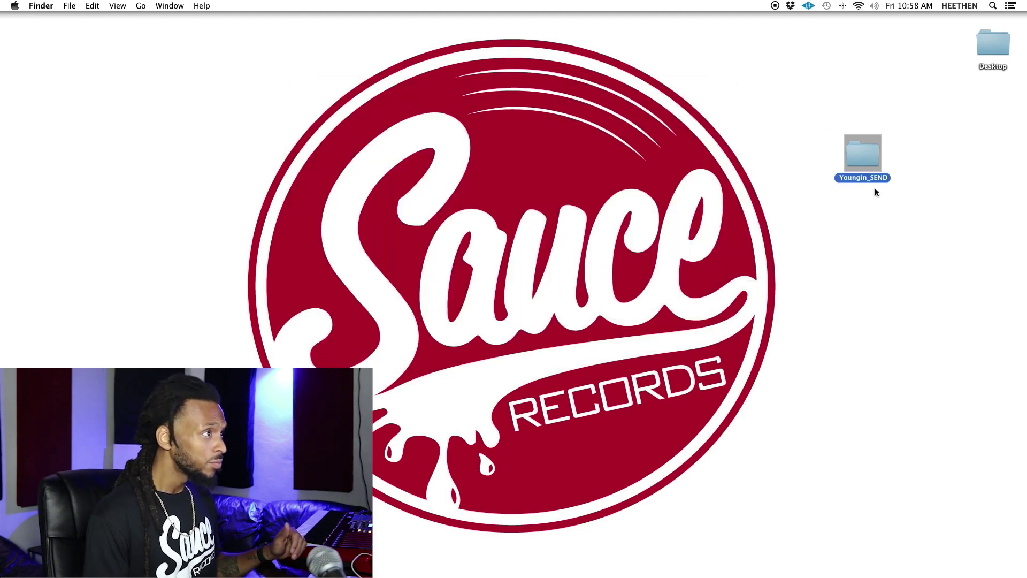
Compress the Youngin_SEND folder into a zip archive on the desktop, then deselect it.
right_click(862, 156)
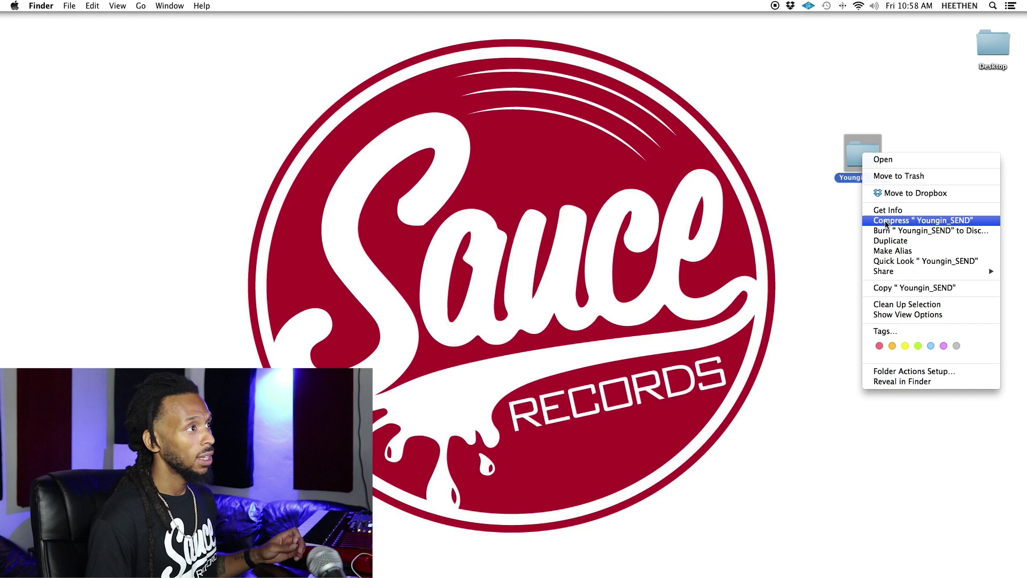
click(886, 222)
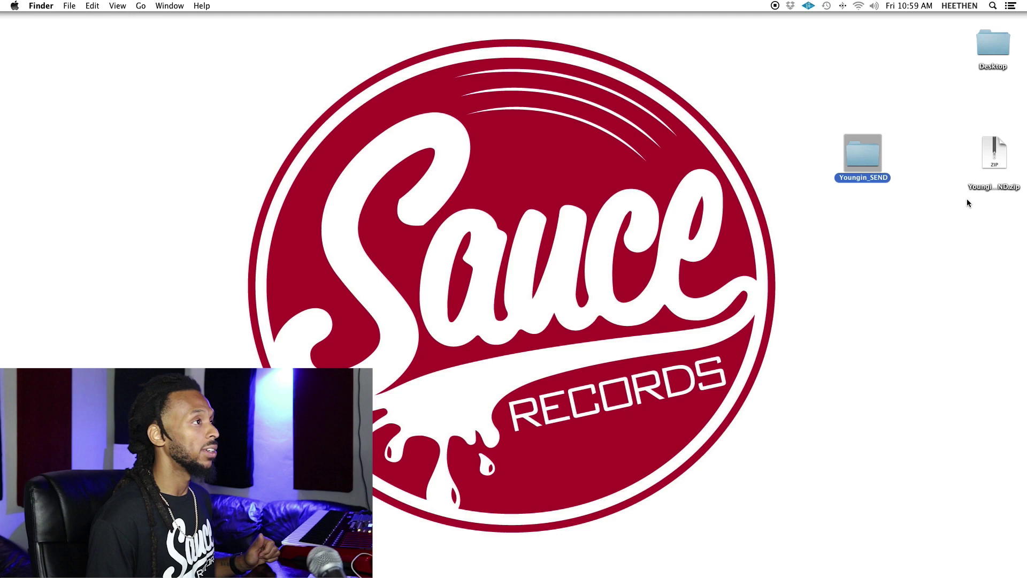
click(898, 269)
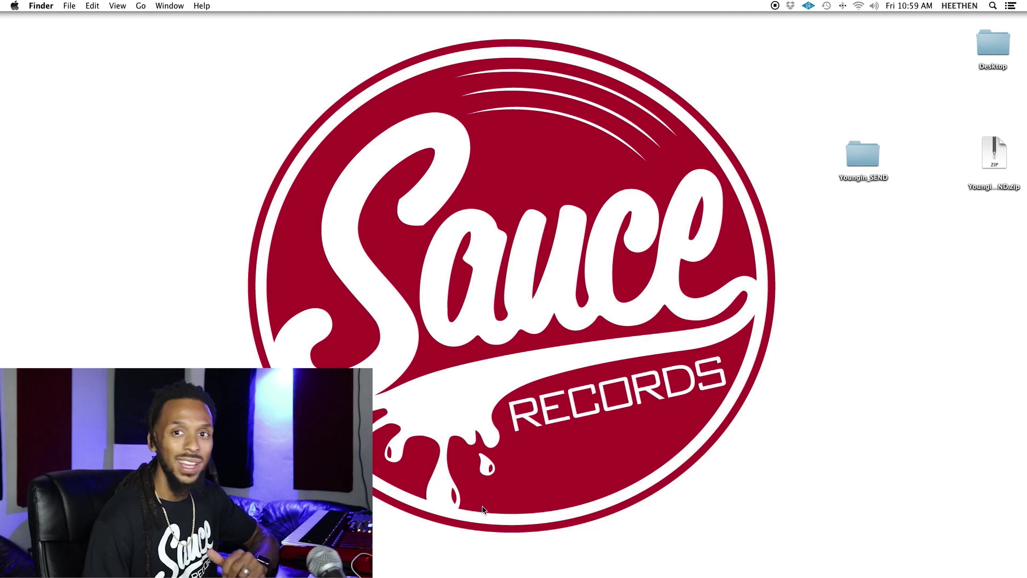
mouse_move(484, 575)
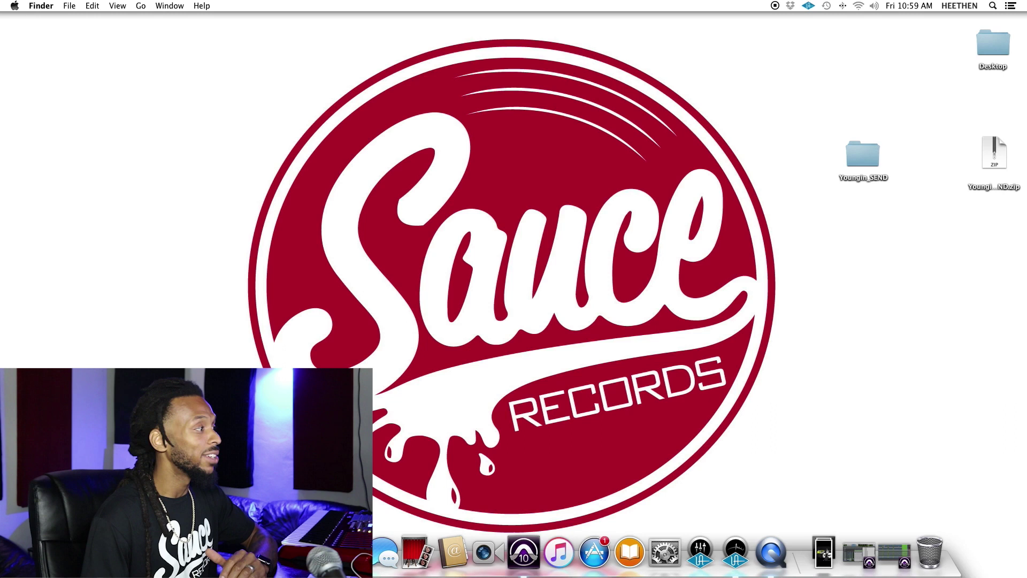
Switch to Chrome with a new tab over the Finder desktop.
key(super+Tab)
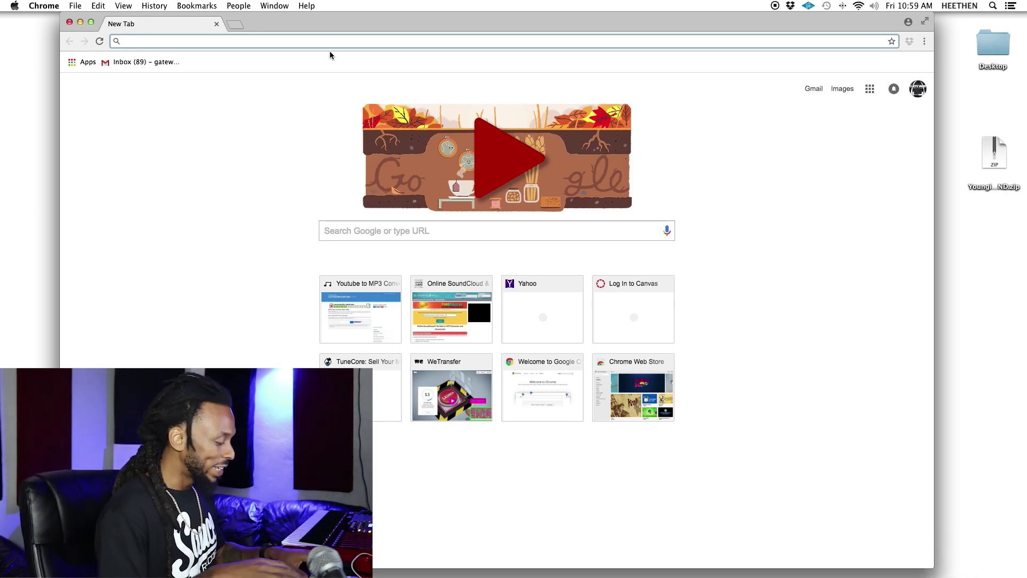
Load wetransfer.com, continue with the free option, and enter the recipient's e-mail address.
text(wet)
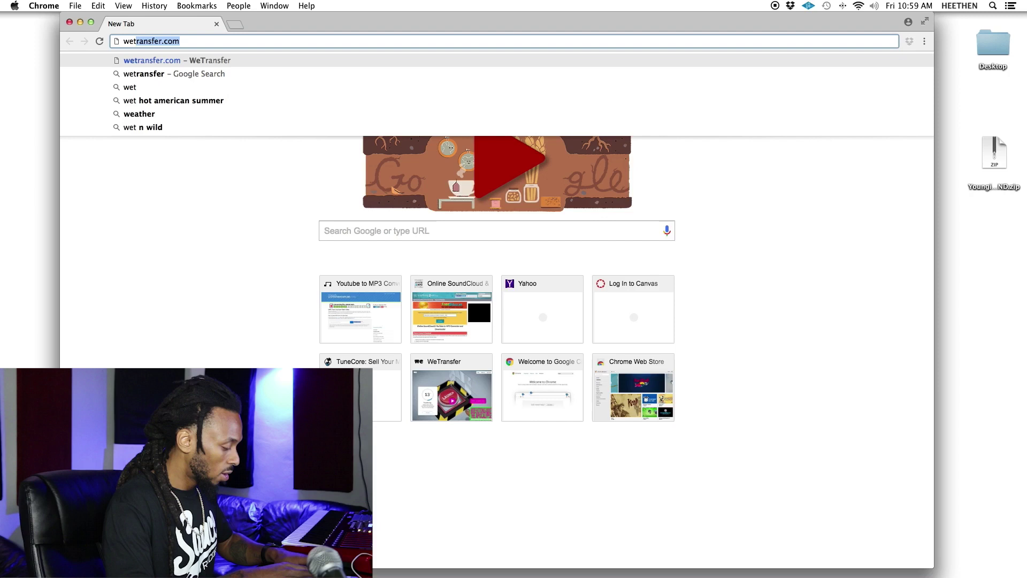
text(ransf)
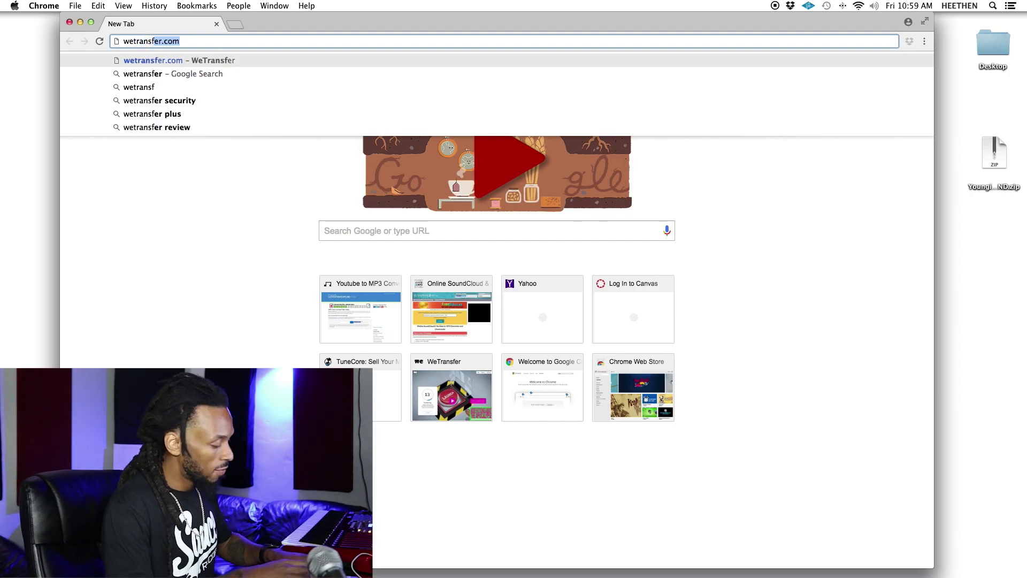
text(er.com)
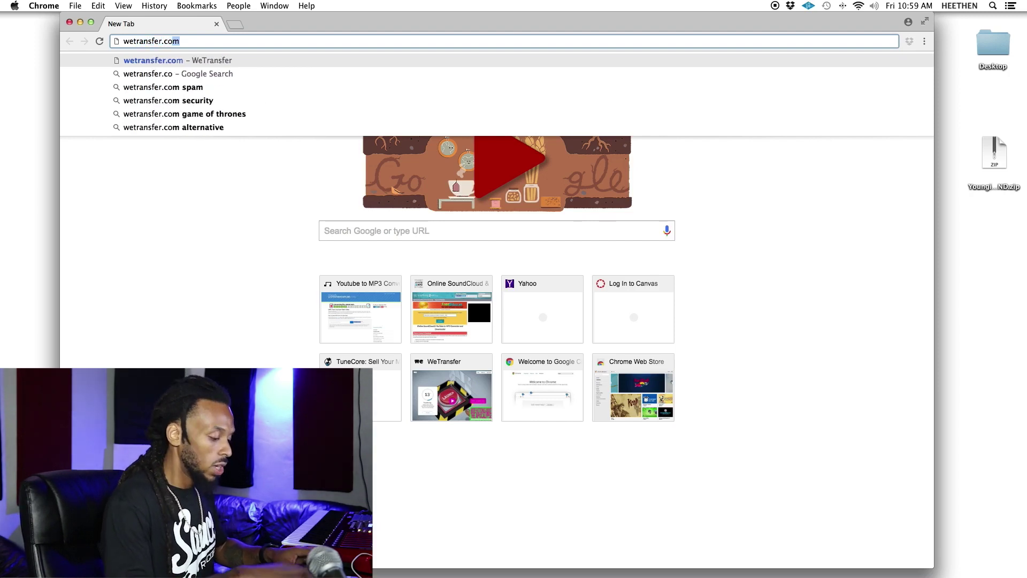
key(Return)
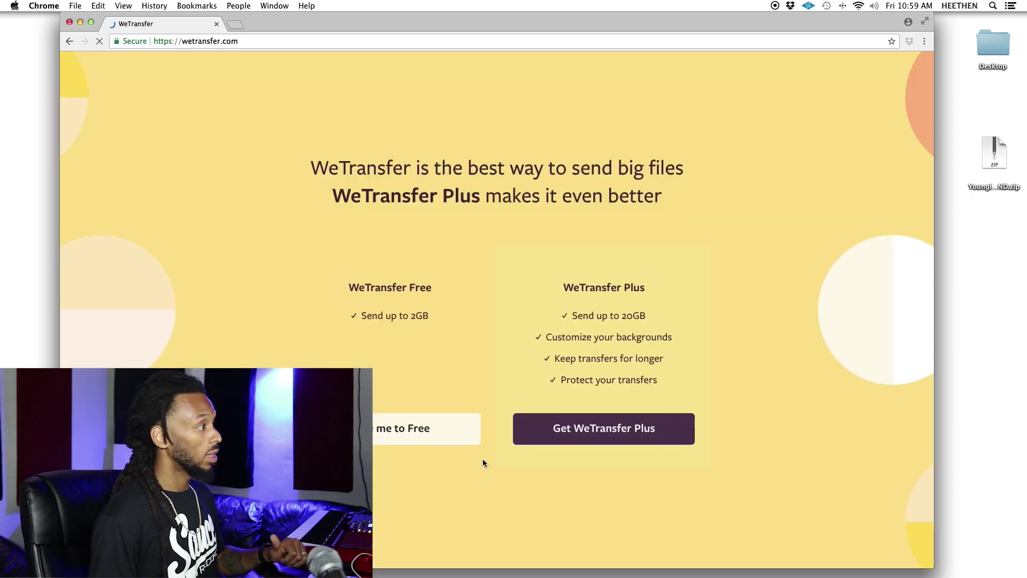
click(440, 436)
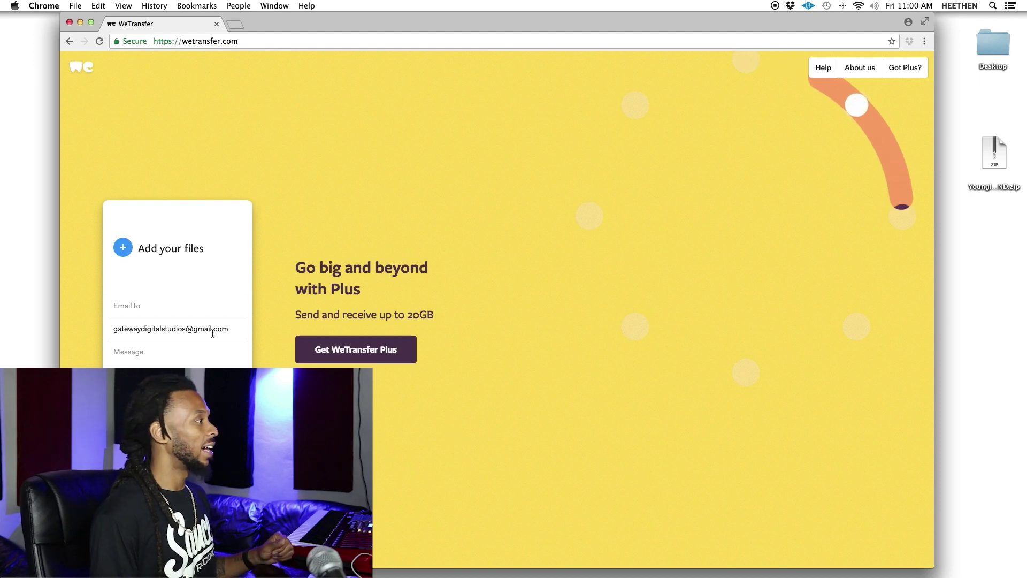
click(154, 306)
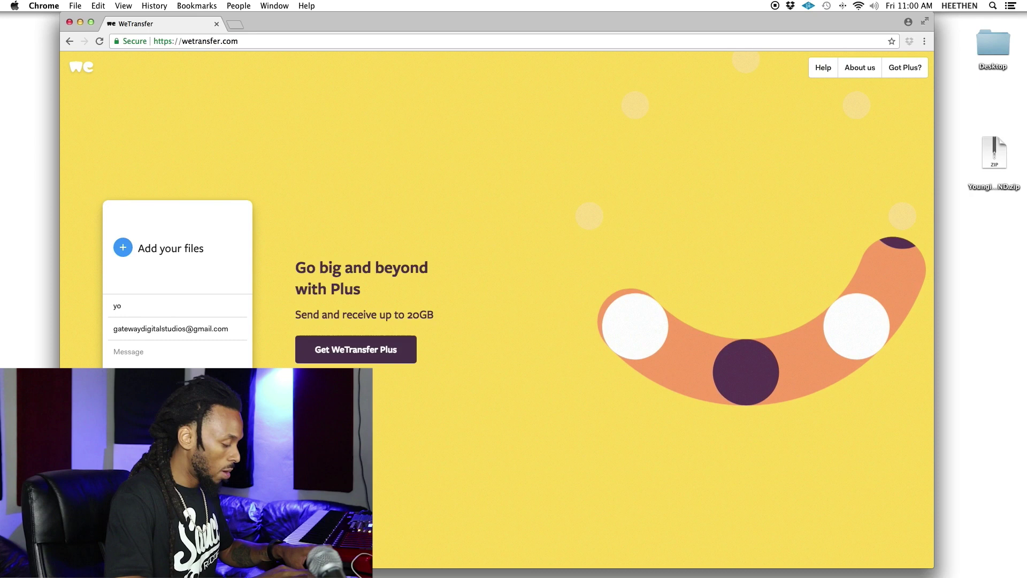
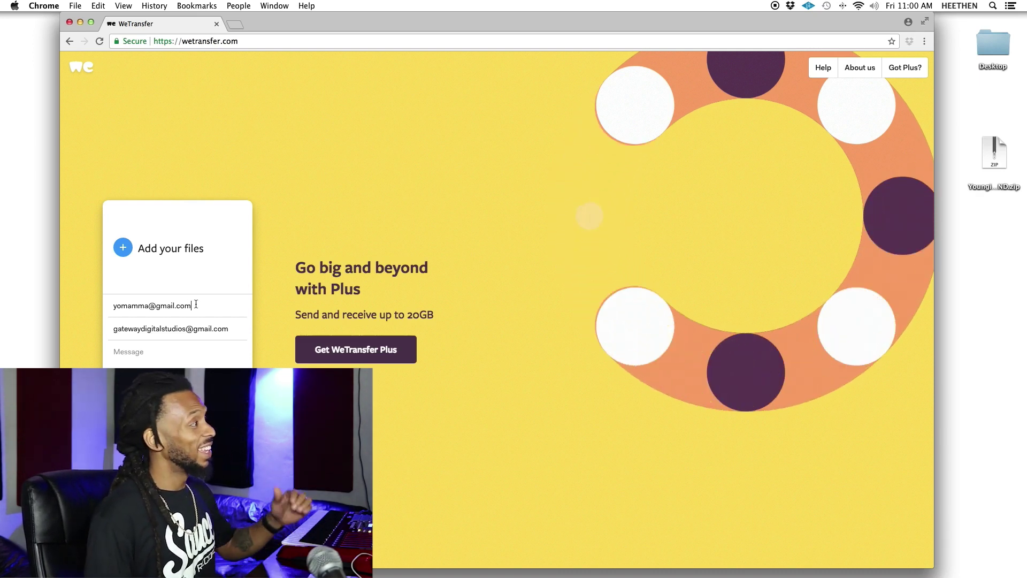
Attach Youngin_SEND.zip from the Desktop to the transfer.
click(123, 248)
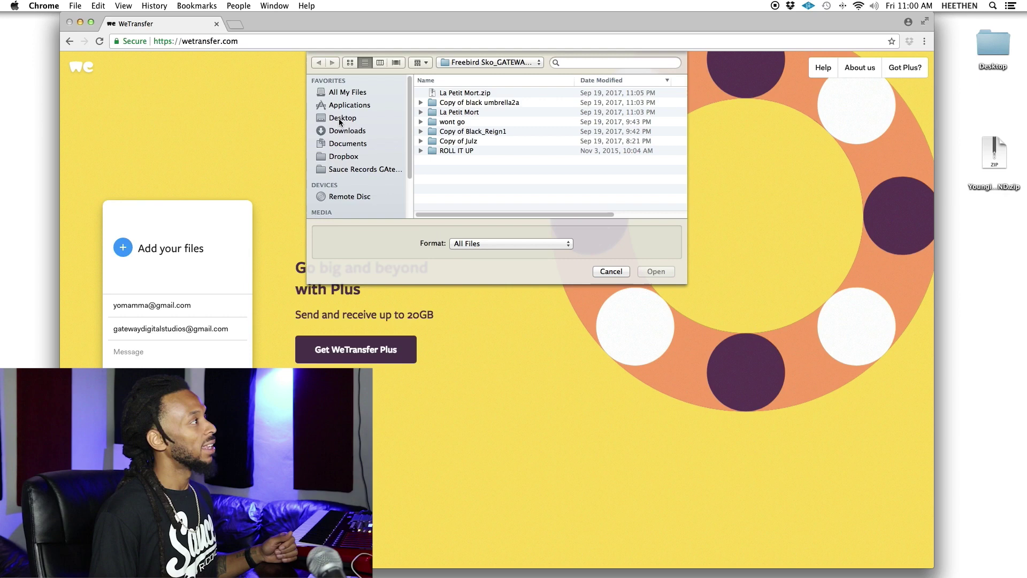
click(338, 122)
click(479, 93)
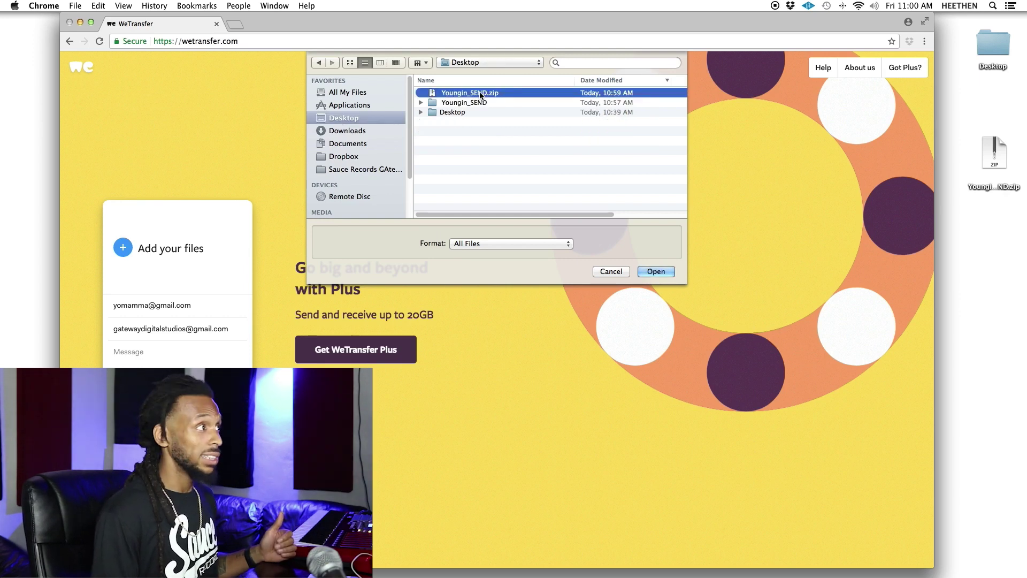
click(662, 273)
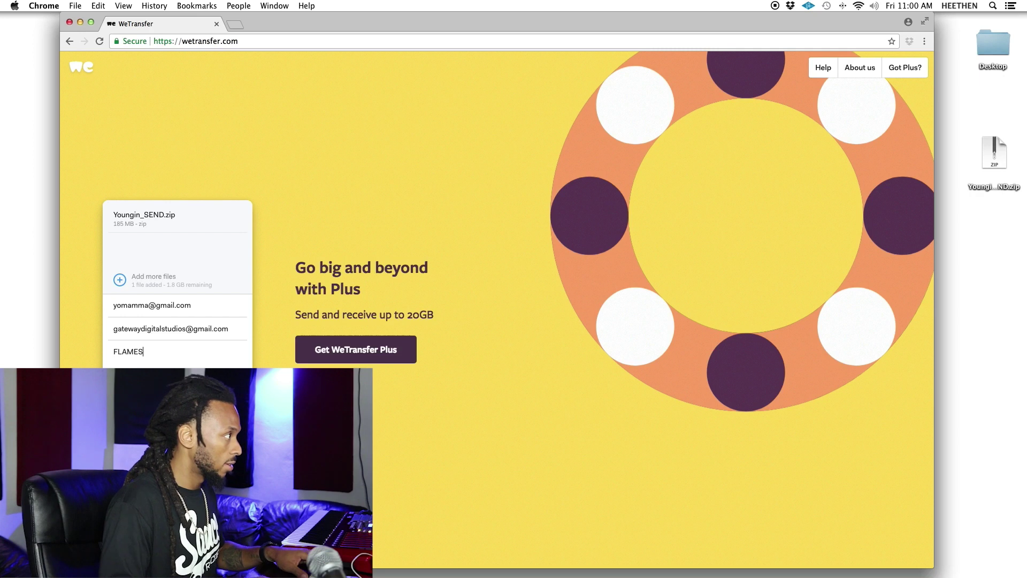
Finish the message 'FLAMES! LIKE Comment And Subscribe!!!!!' with its exclamation marks.
text(! LIKE Comment And Subscri)
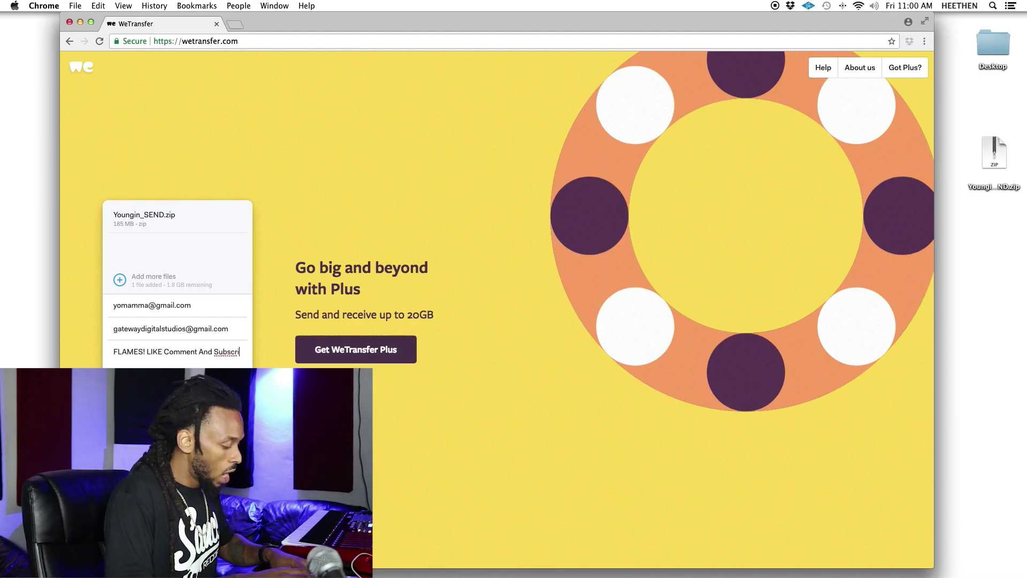
text(!!!)
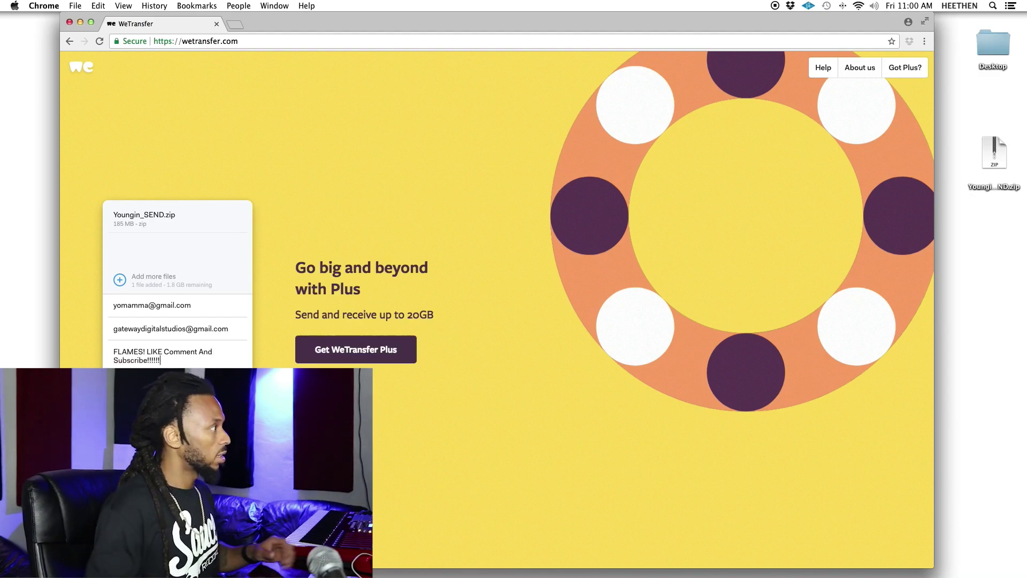